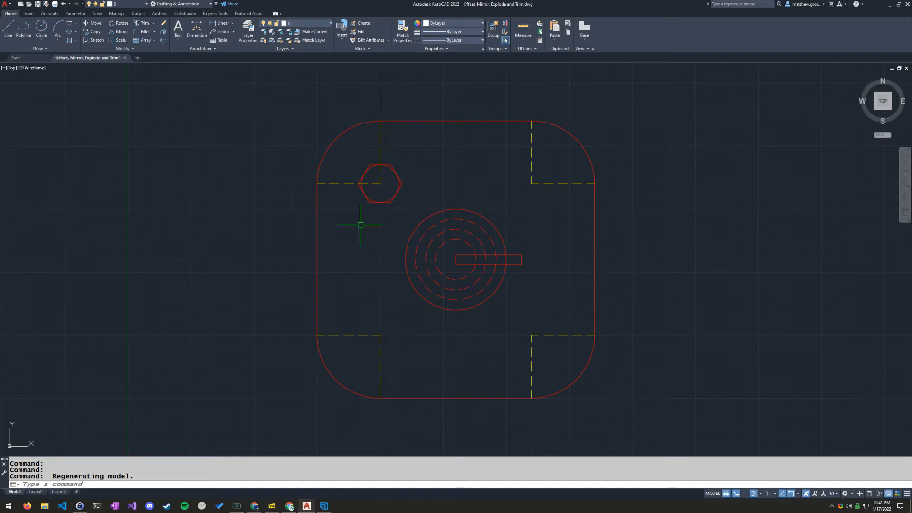
Switch to the exercise PDF, review the hexagon offset instruction and its reference image, and return to AutoCAD.
left_click(271, 506)
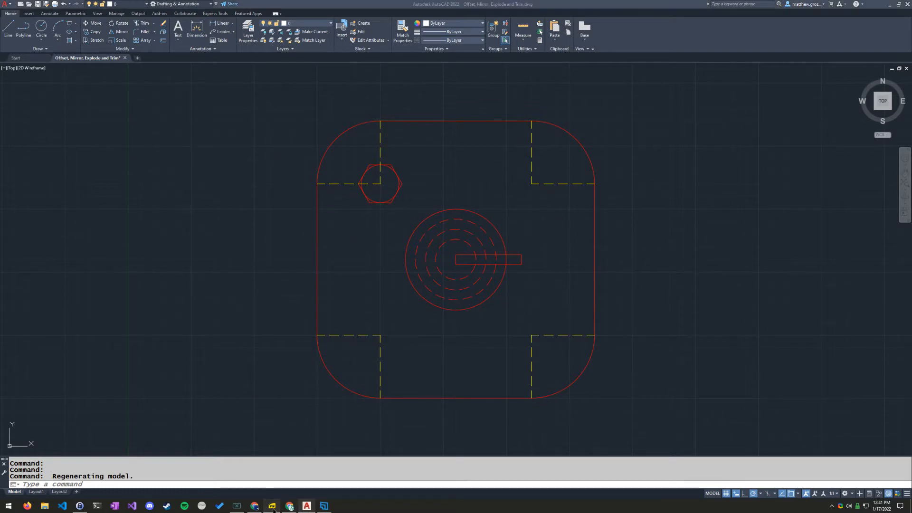
scroll(439, 264, "down", 1)
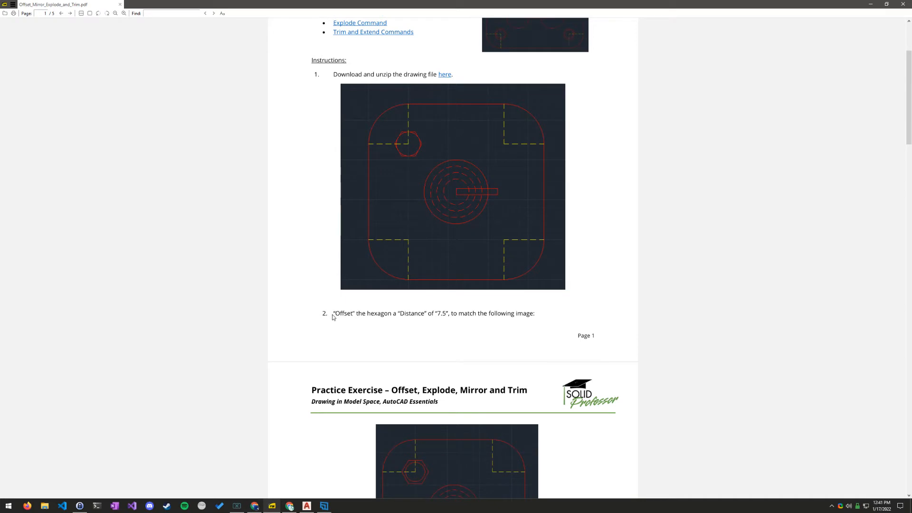
left_click_drag(366, 315, 442, 314)
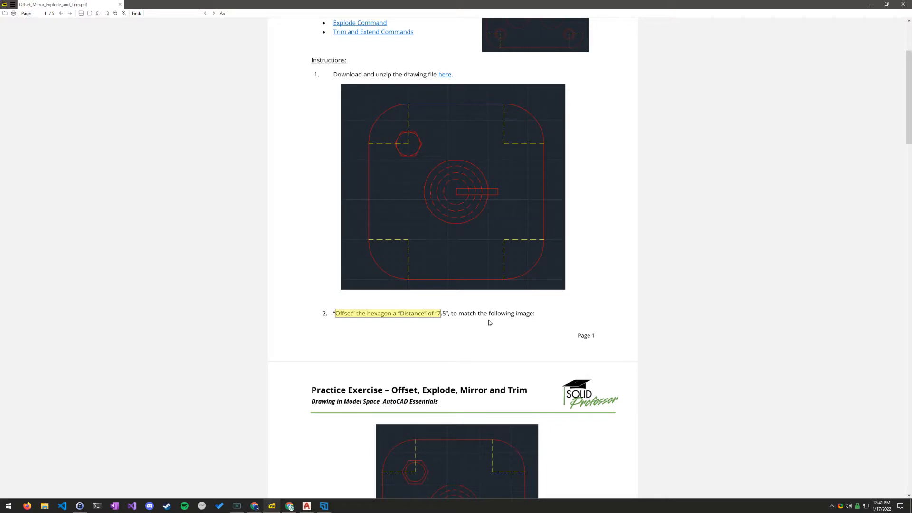
left_click(433, 314)
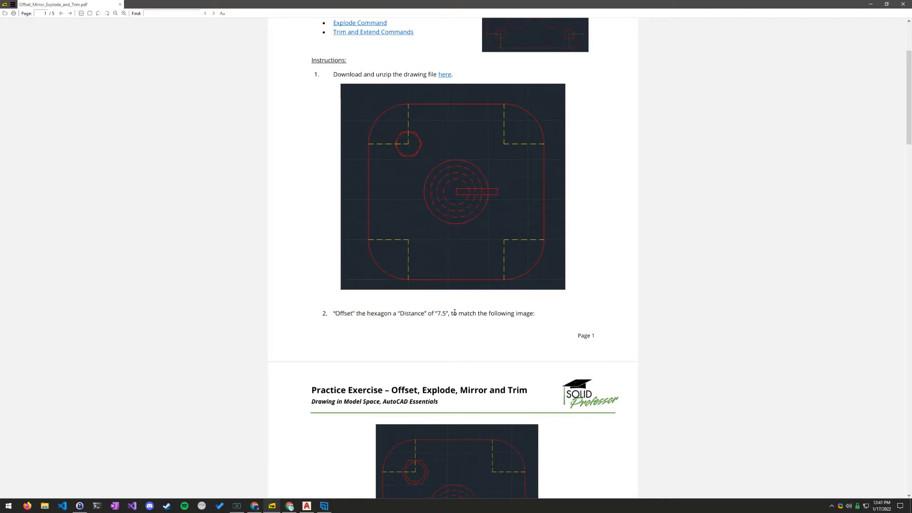
scroll(418, 401, "down", 3)
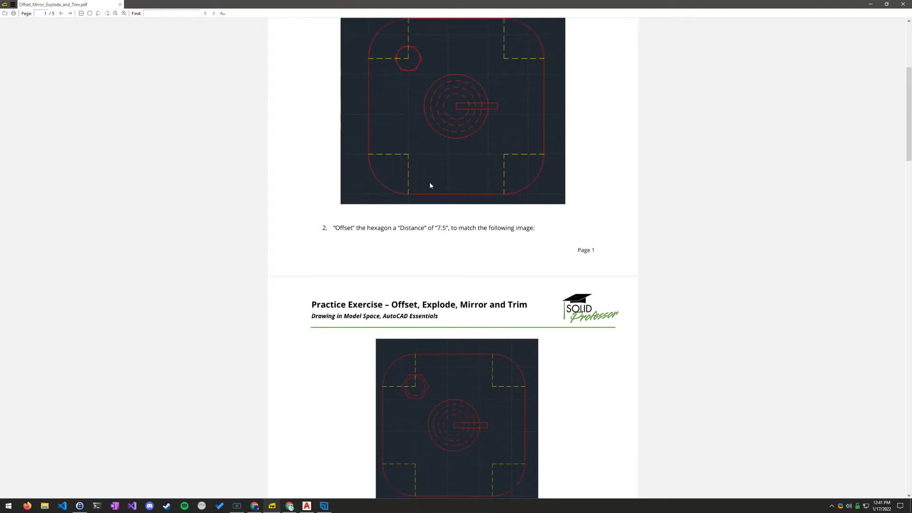
scroll(399, 387, "down", 1)
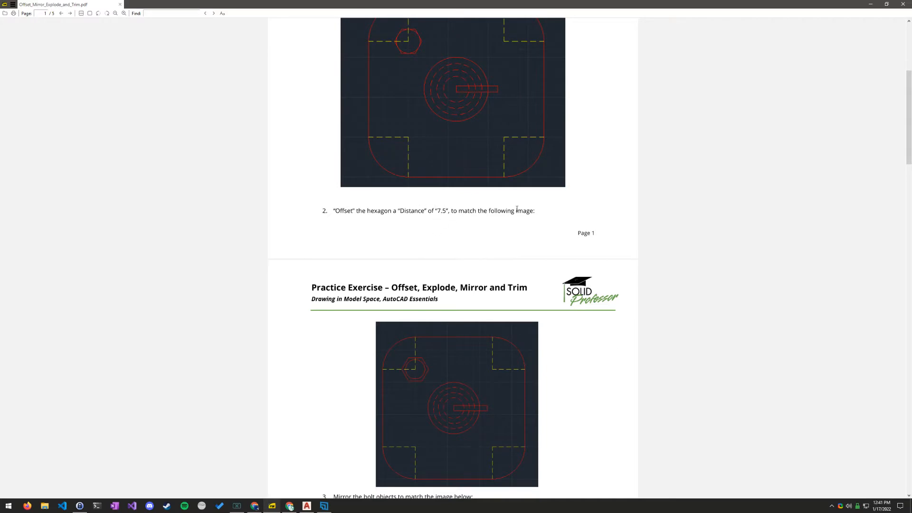
left_click(306, 506)
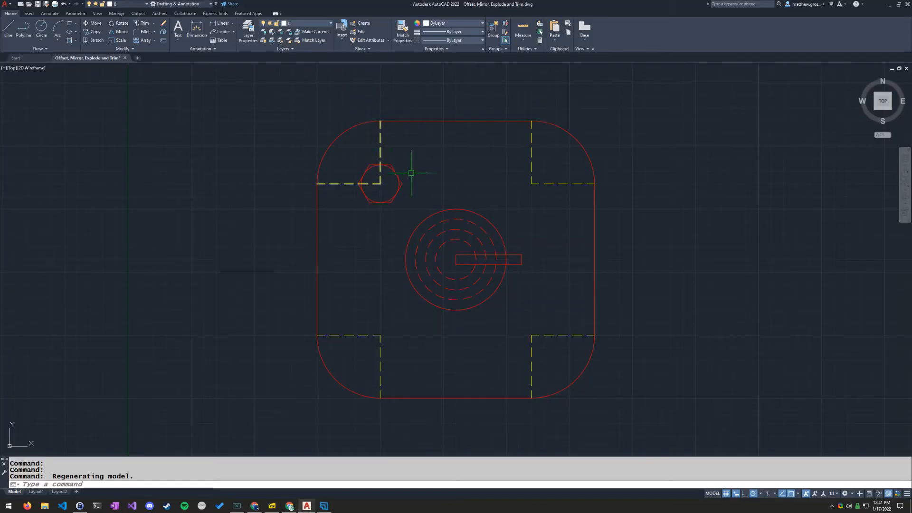
Offset the upper-left bolt hexagon outward by 7.5 and delete the original inner hexagon.
scroll(437, 203, "down", 1)
scroll(469, 228, "up", 3)
middle_click_drag(471, 228, 539, 212)
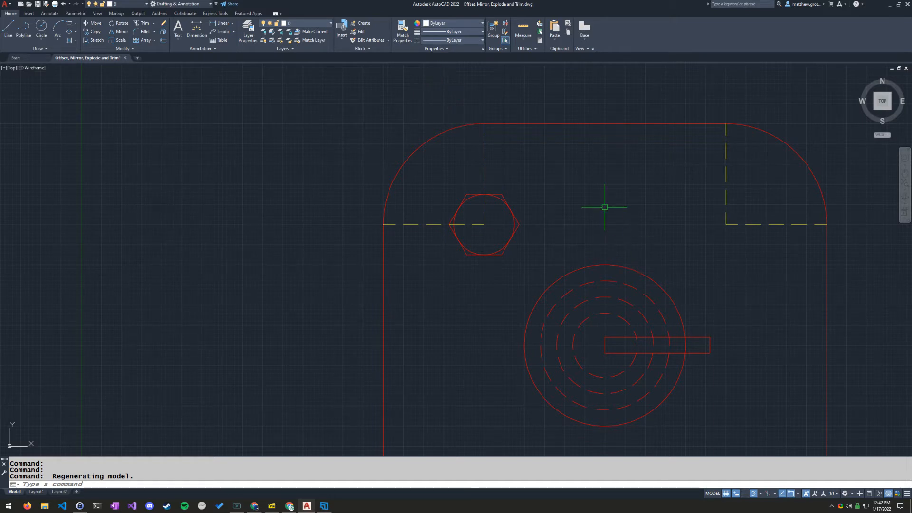
middle_click_drag(559, 215, 484, 183)
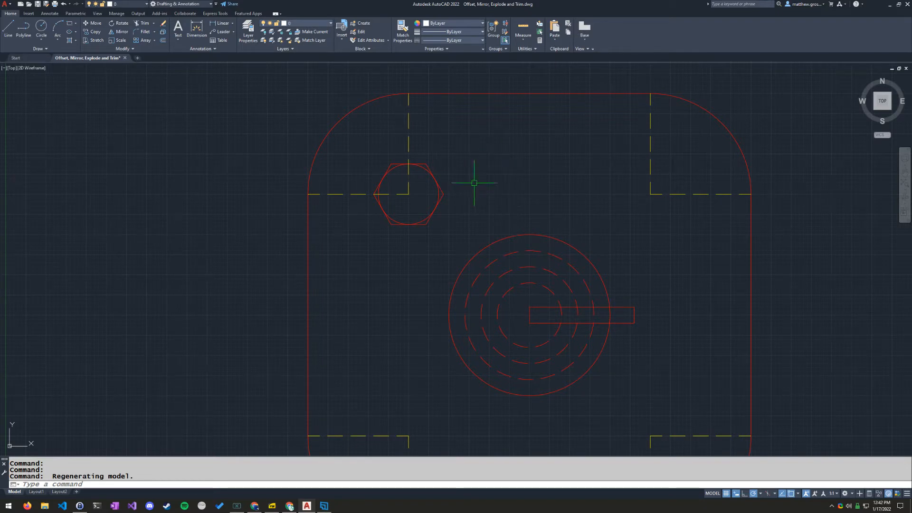
type("of")
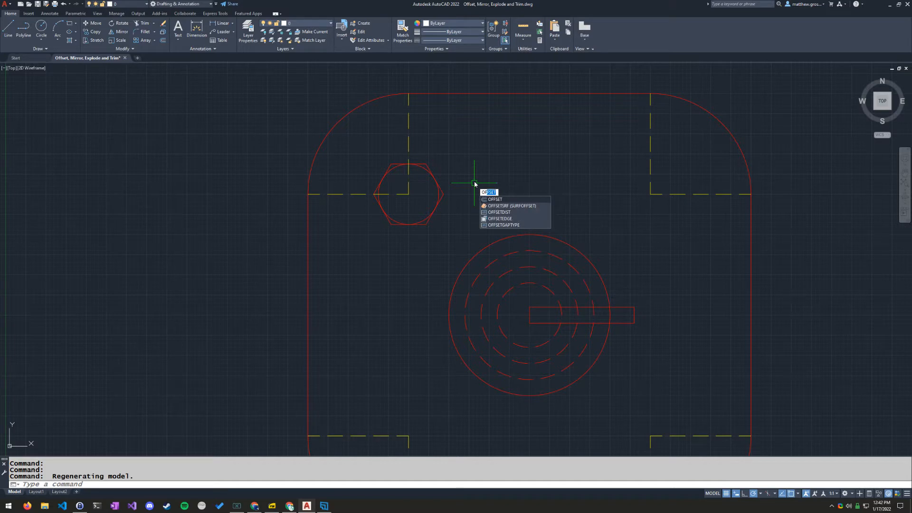
key("Return")
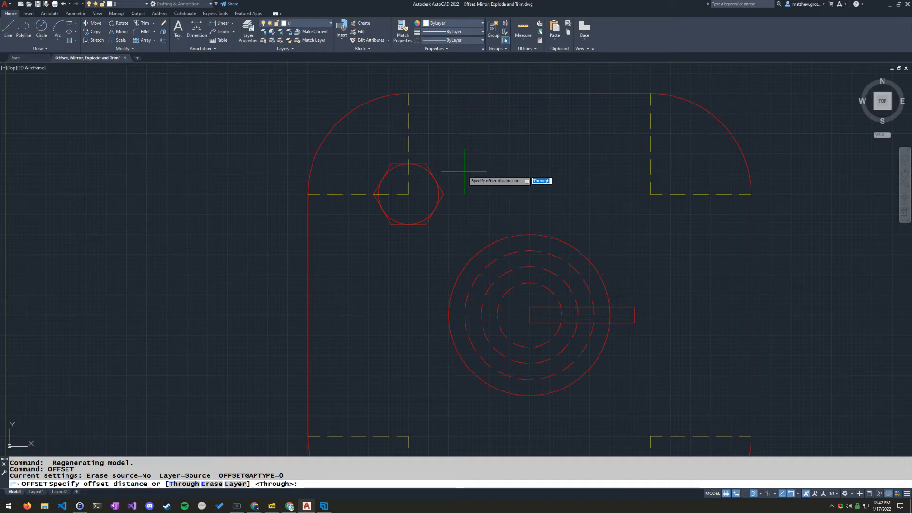
type("7.5")
key("Return")
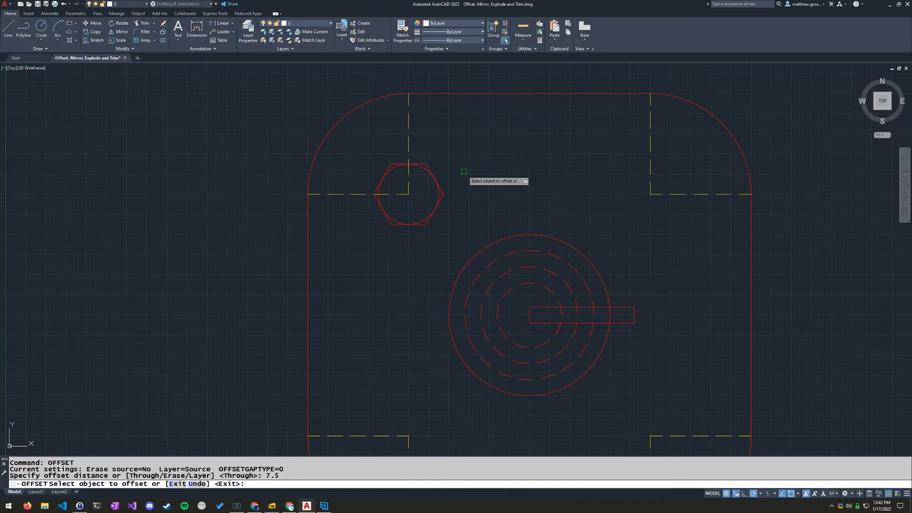
left_click(430, 166)
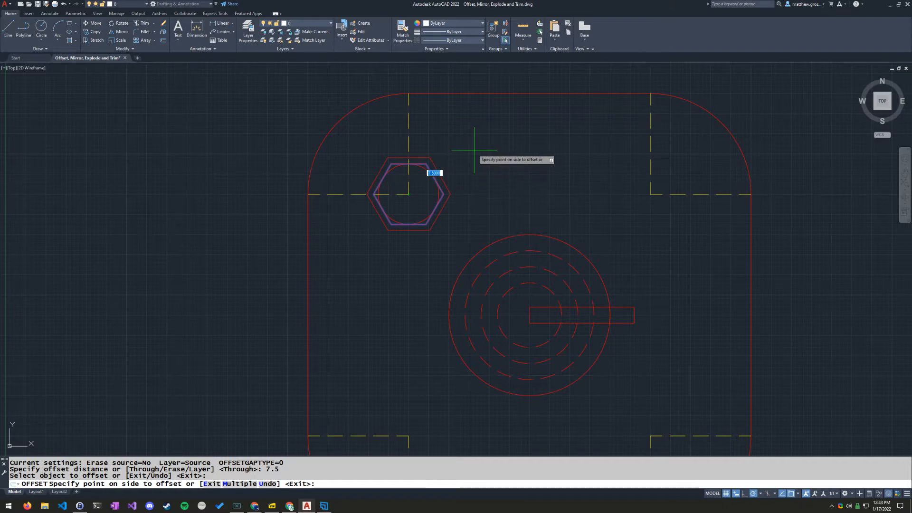
left_click(503, 151)
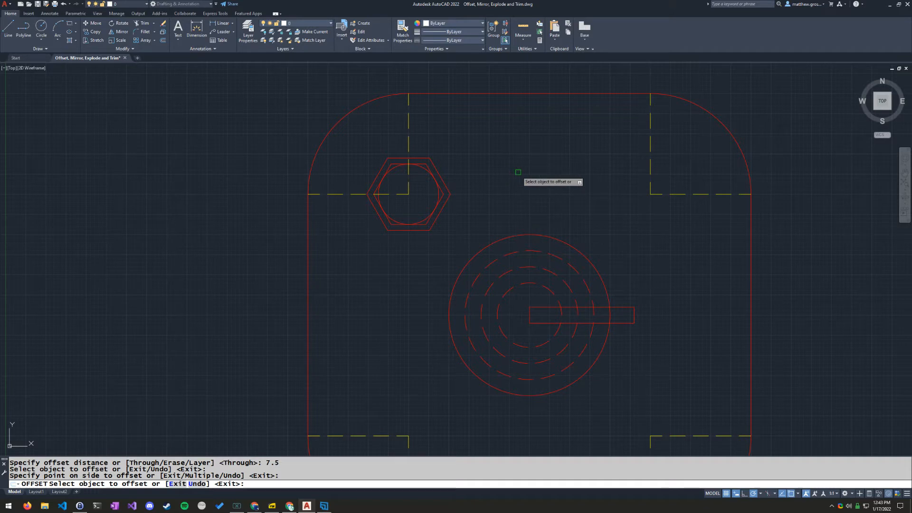
key("Return")
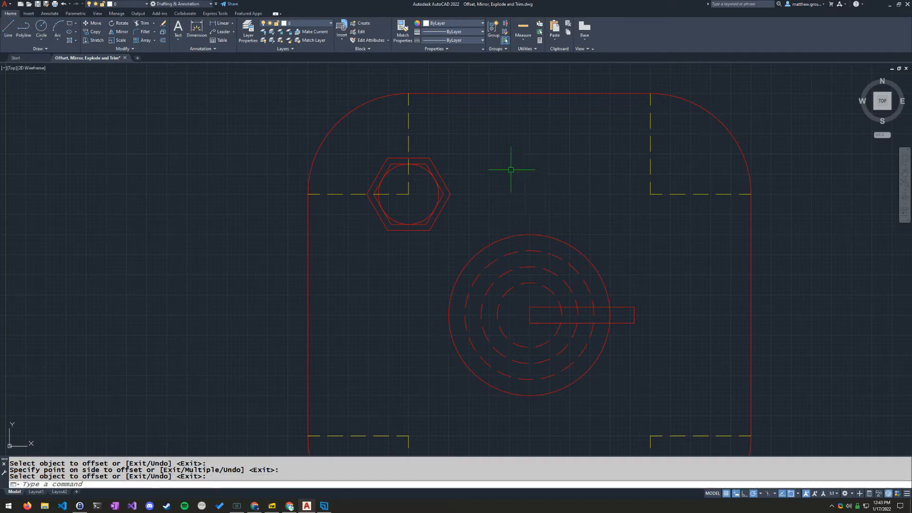
left_click(430, 165)
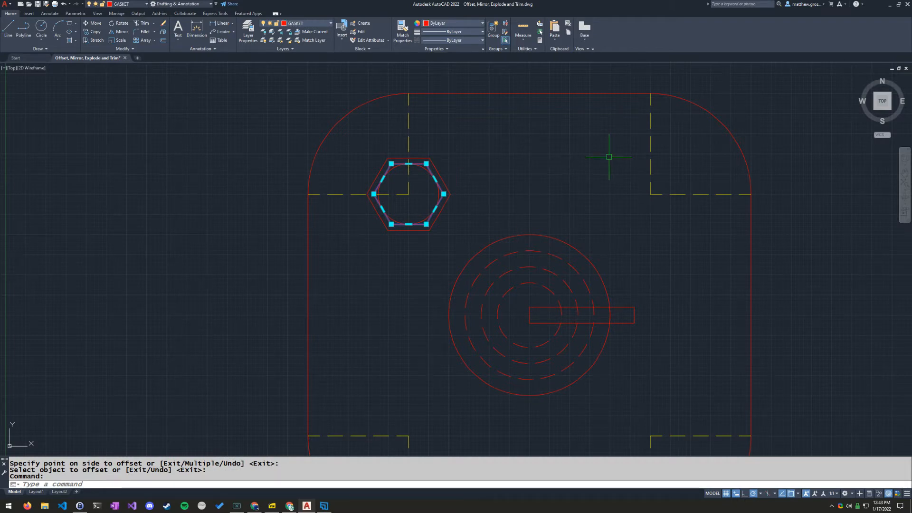
key("Delete")
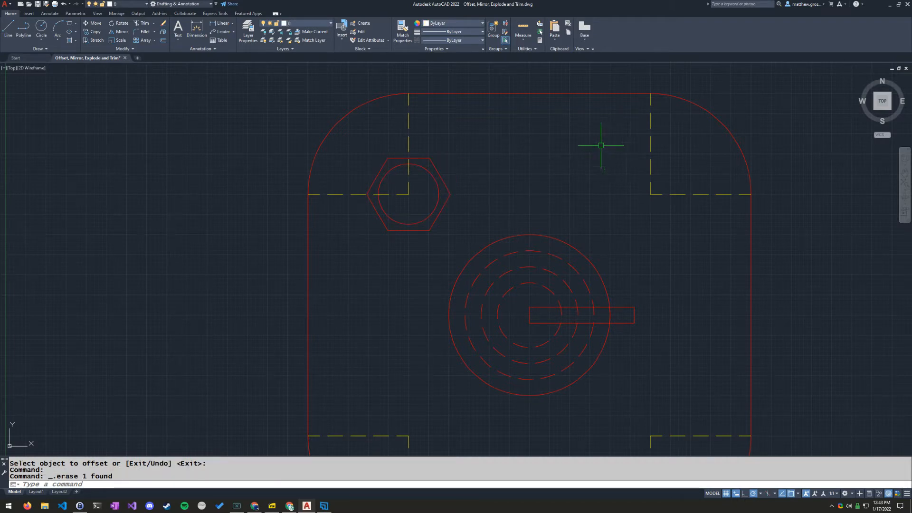
Switch to the exercise PDF, review the bolt mirroring instruction with its image, and return to AutoCAD.
left_click(272, 506)
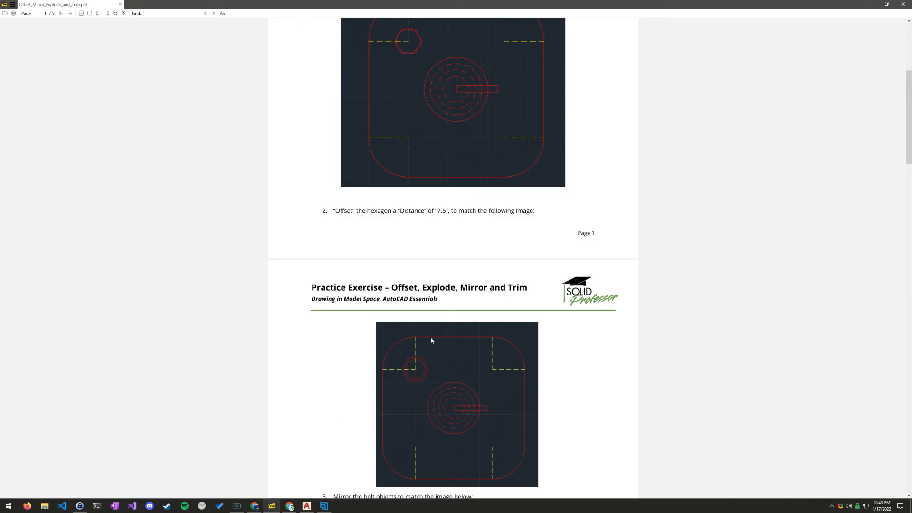
scroll(433, 283, "down", 5)
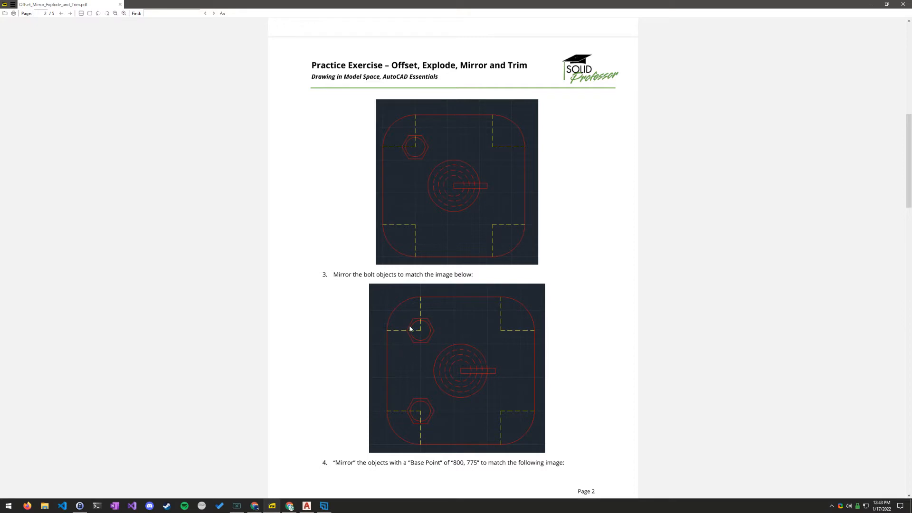
scroll(429, 336, "down", 1)
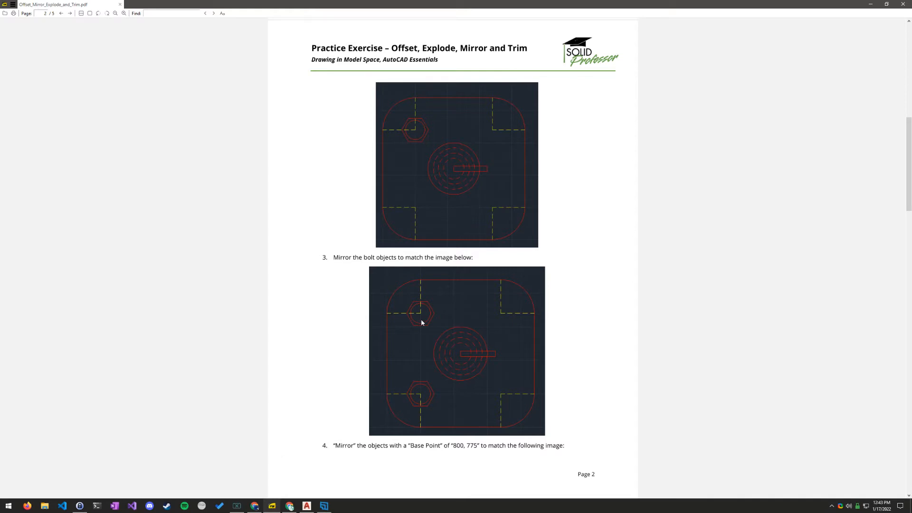
left_click(307, 506)
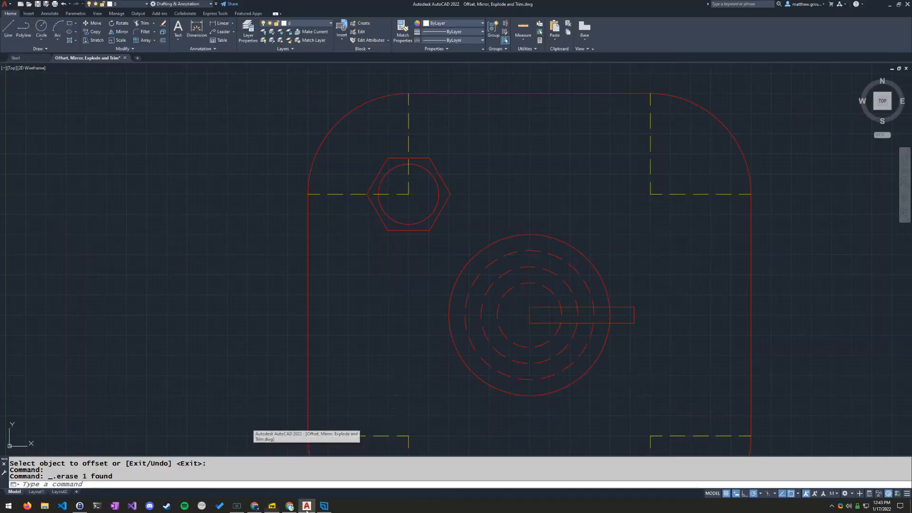
Mirror the upper-left bolt's hexagon and circle across the line between the midpoints of the plate's left and right edges, keeping the source objects.
scroll(430, 265, "down", 2)
middle_click_drag(409, 318, 411, 276)
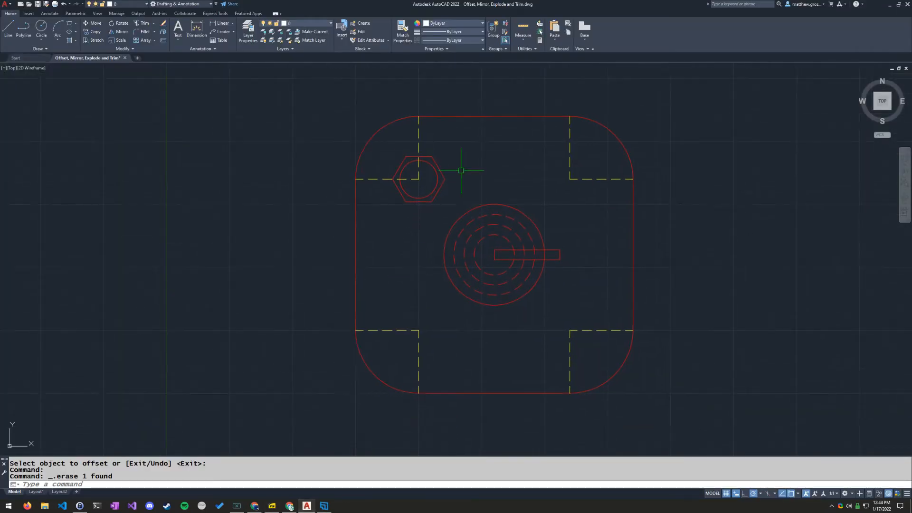
left_click(427, 218)
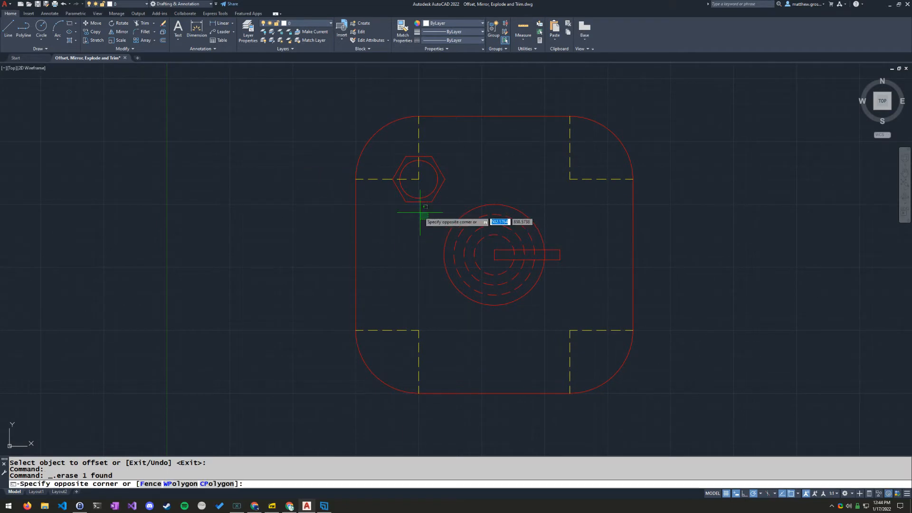
left_click(398, 195)
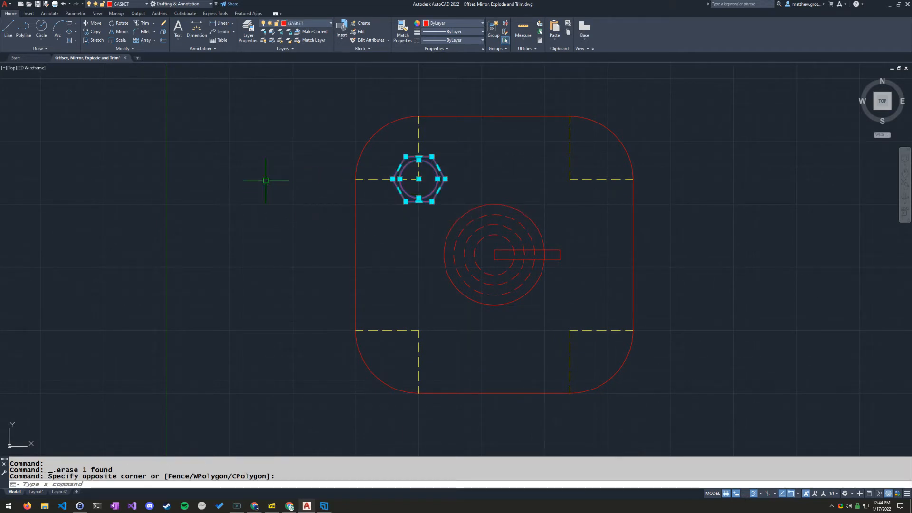
type("mio")
key("BackSpace")
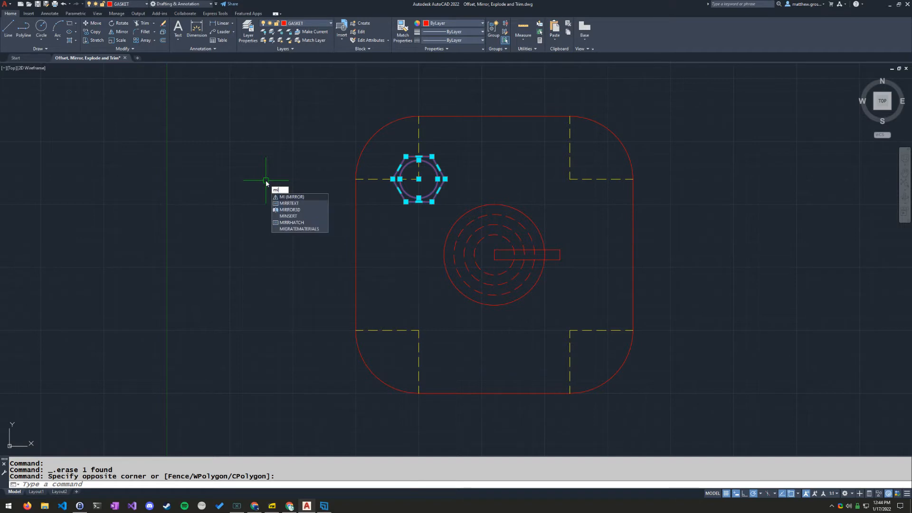
key("Return")
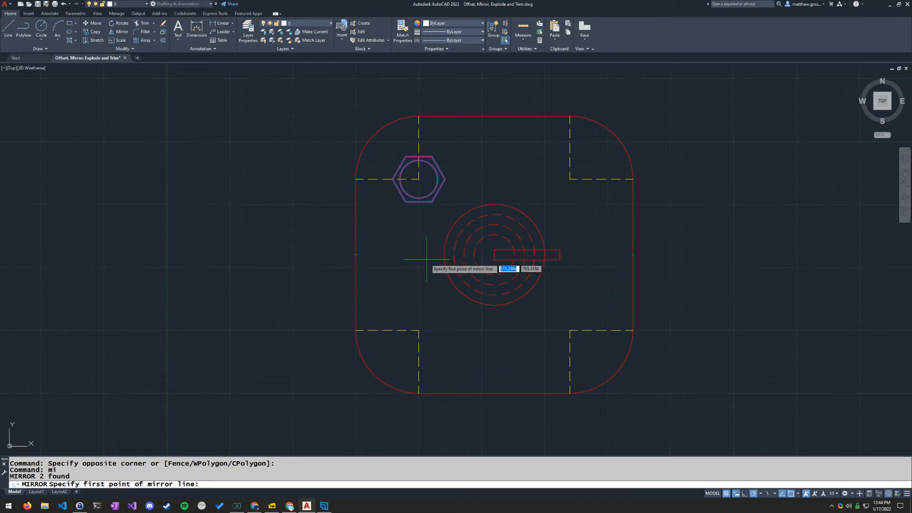
left_click(356, 254)
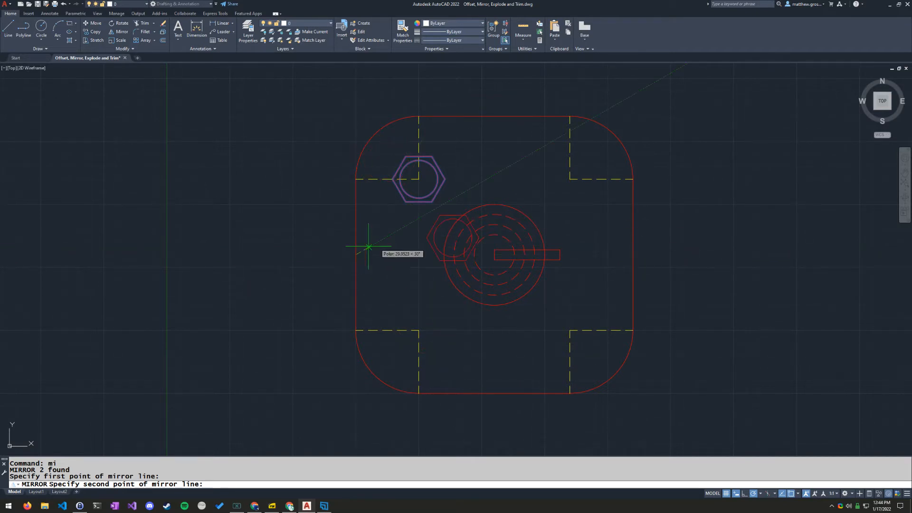
left_click(633, 255)
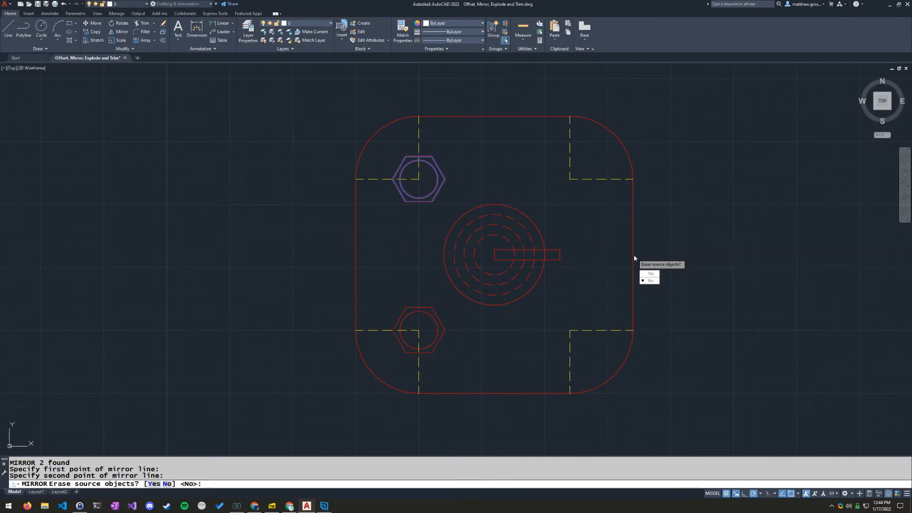
left_click(647, 281)
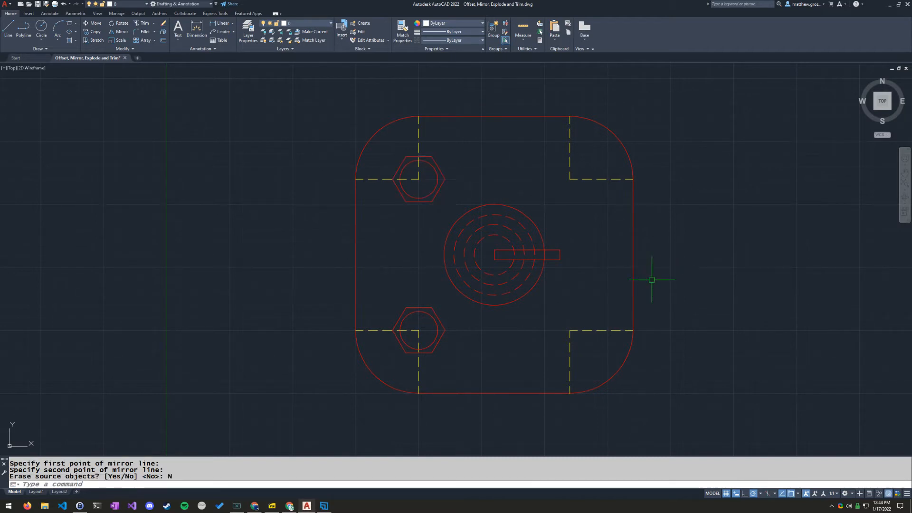
Undo the mirroring of the bolt.
left_click(484, 320)
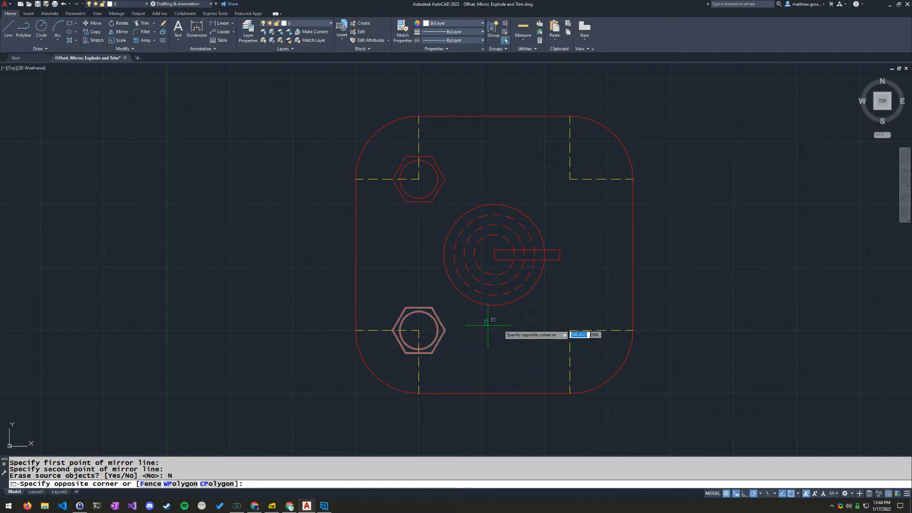
key("Escape")
key("ctrl+z")
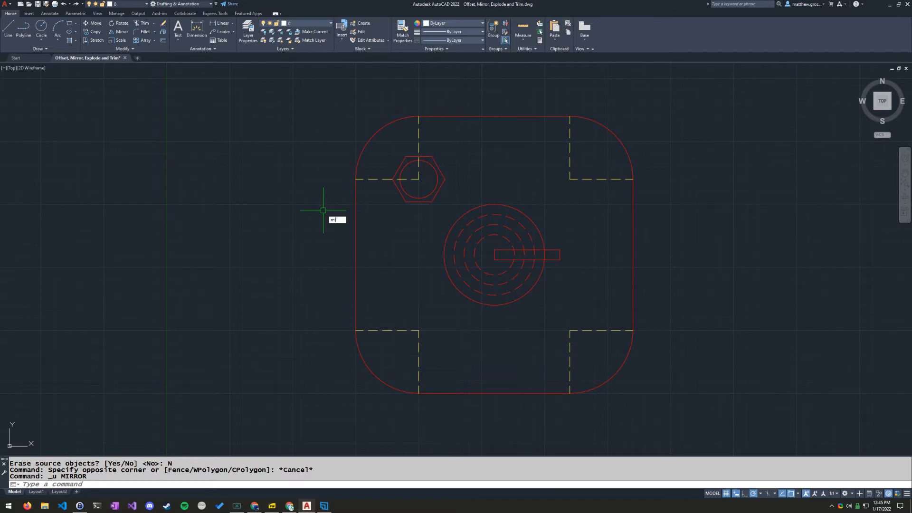
Mirror the upper-left bolt's hexagon and circle across the horizontal line through the midpoints of the plate's left and right edges, keeping the source objects.
type("mi")
key("Return")
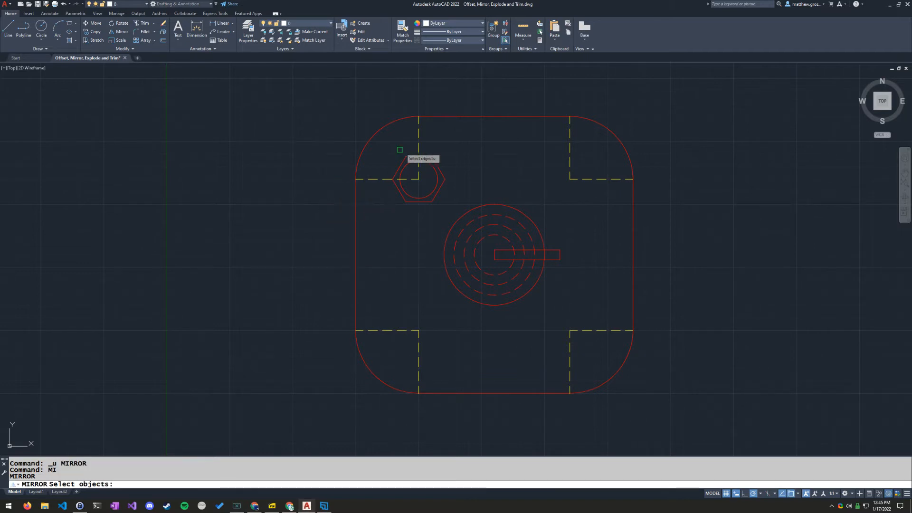
left_click(439, 168)
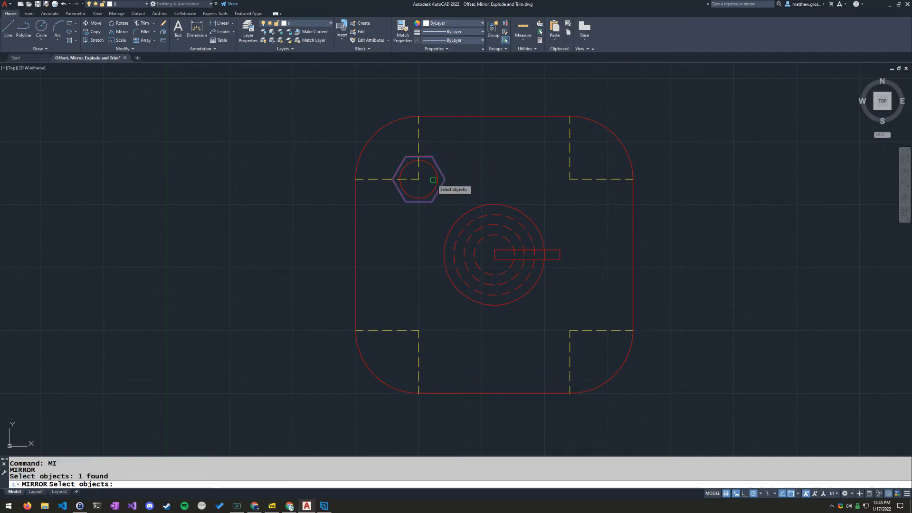
left_click(436, 181)
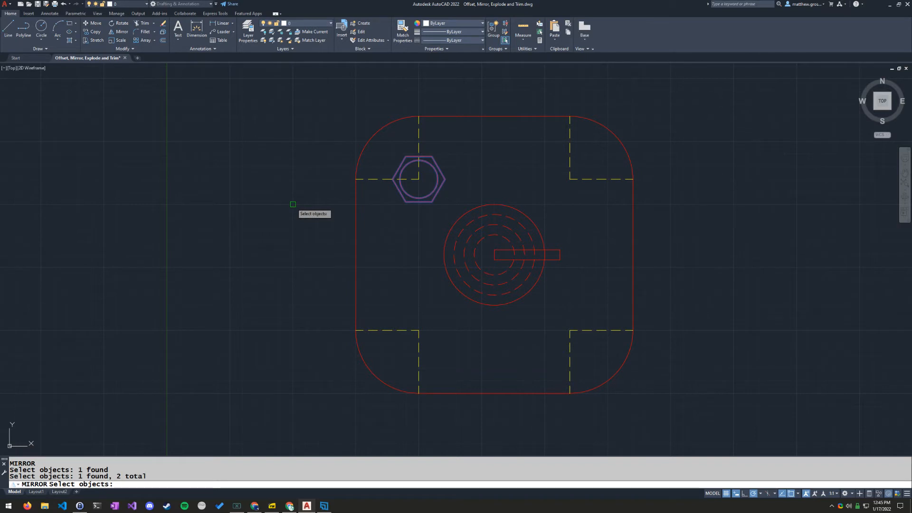
key("Return")
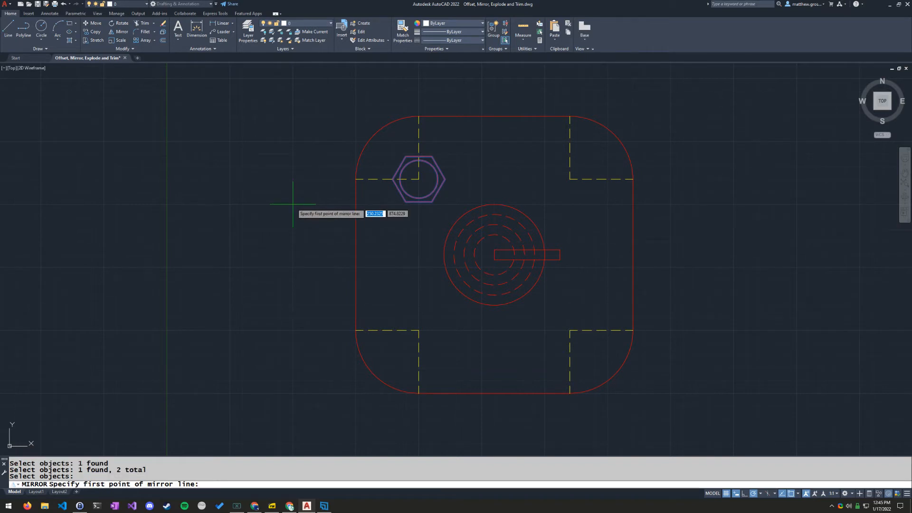
left_click(356, 255)
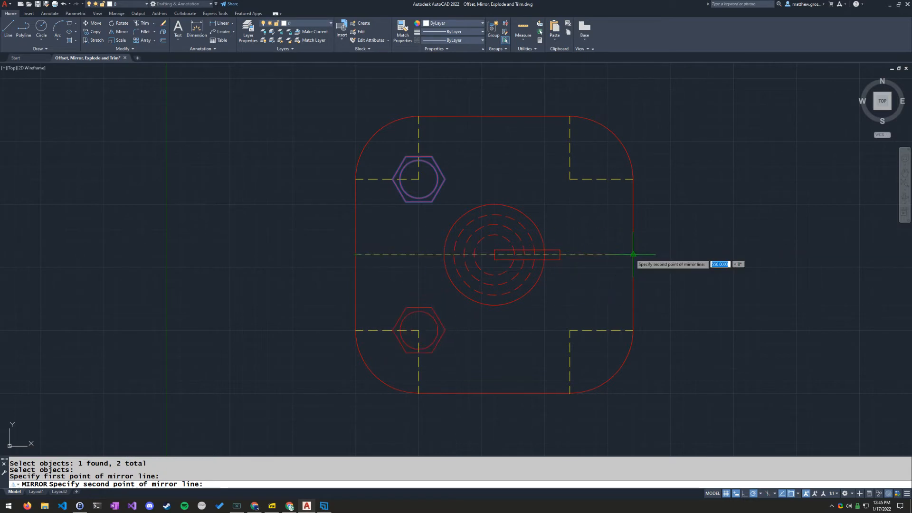
left_click(633, 255)
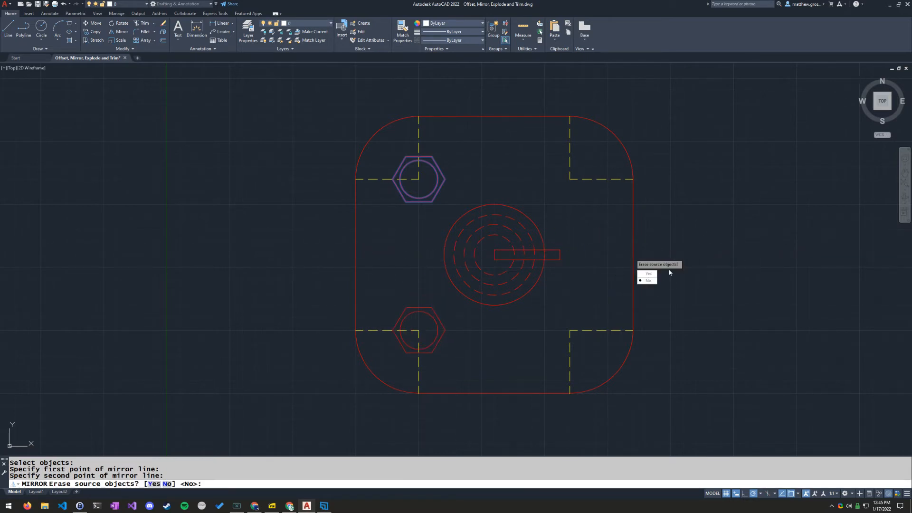
left_click(648, 281)
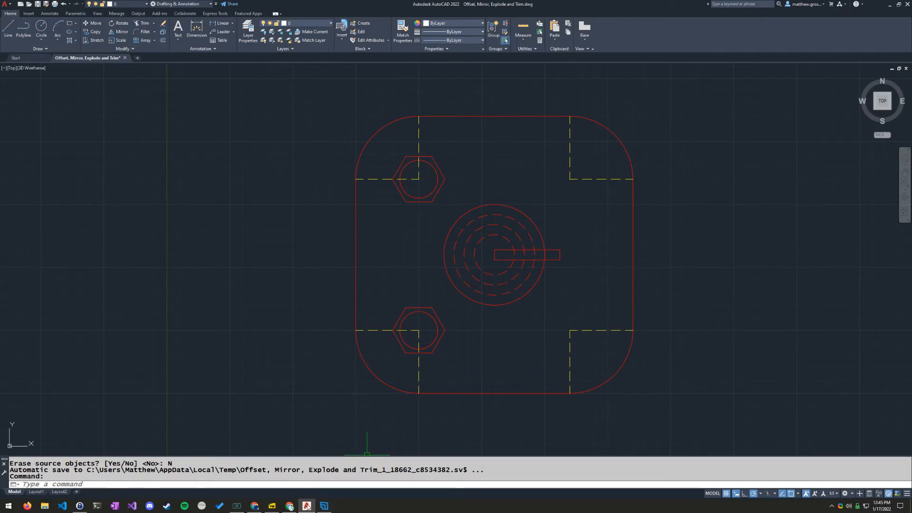
Check the next mirror instruction in the exercise PDF, and mirror the whole plate drawing across a vertical line through 800,775, keeping the source objects.
left_click(272, 506)
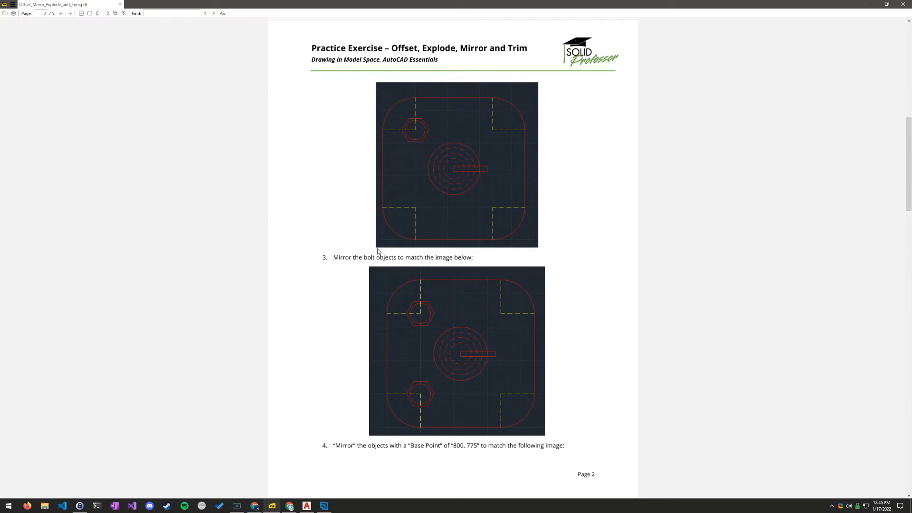
scroll(343, 267, "down", 5)
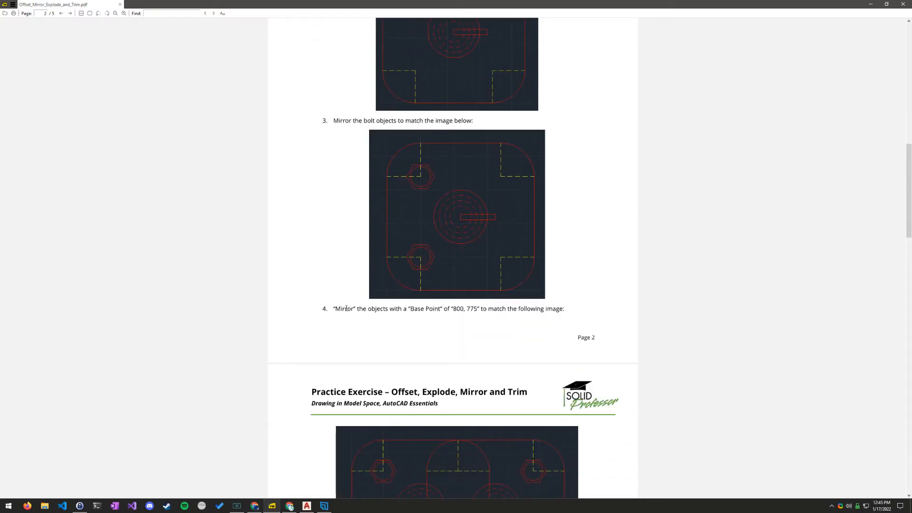
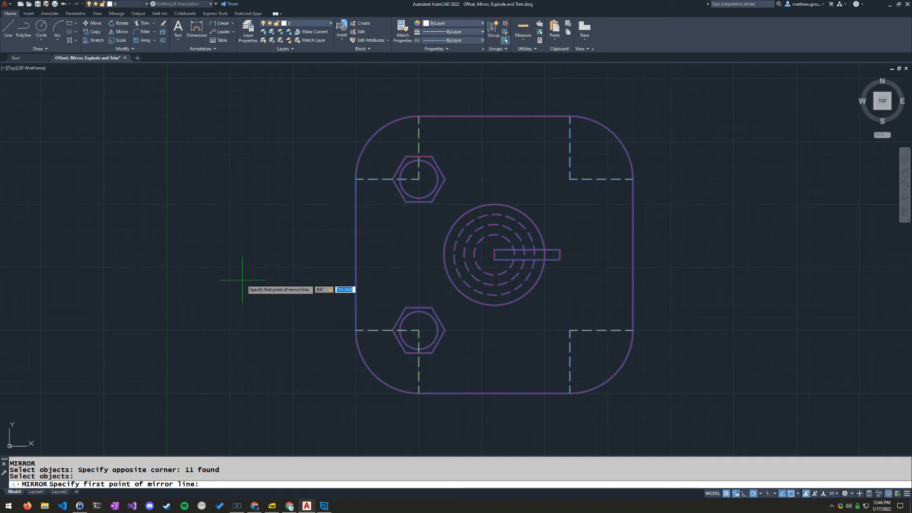
type("775")
key("Return")
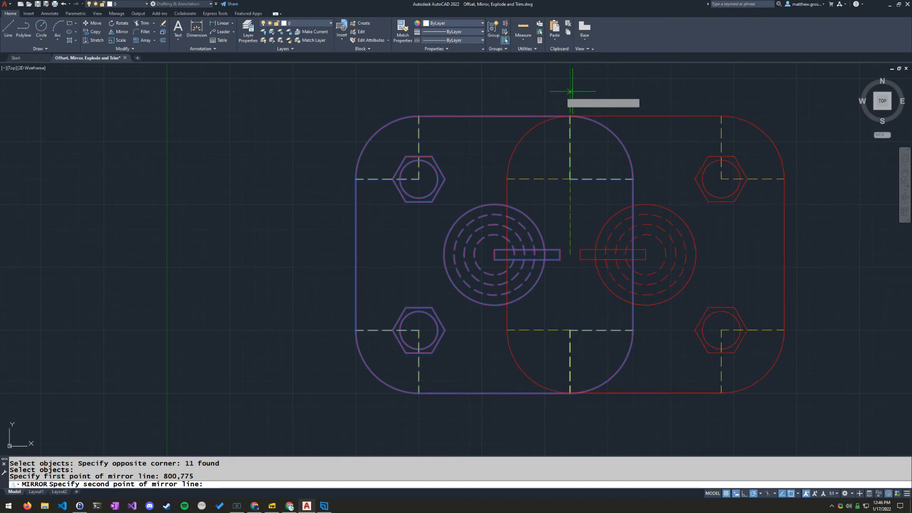
middle_click_drag(613, 103, 618, 155)
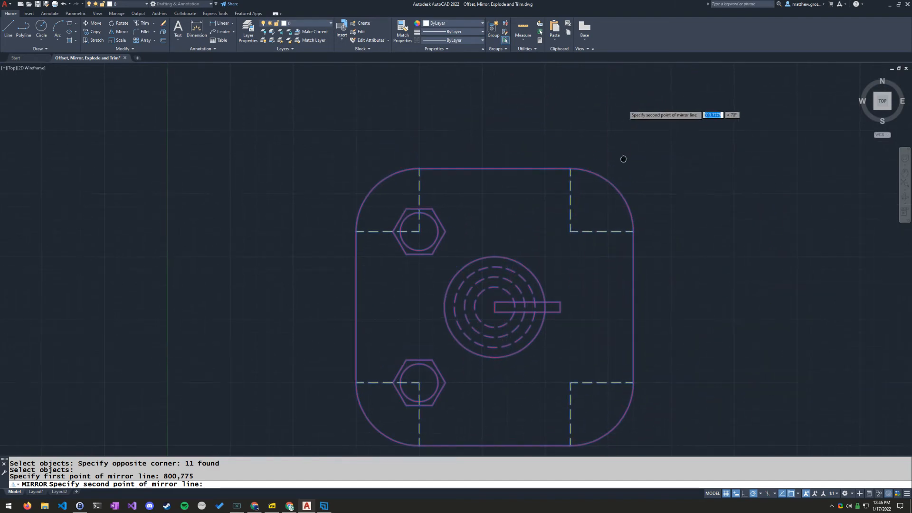
left_click(570, 82)
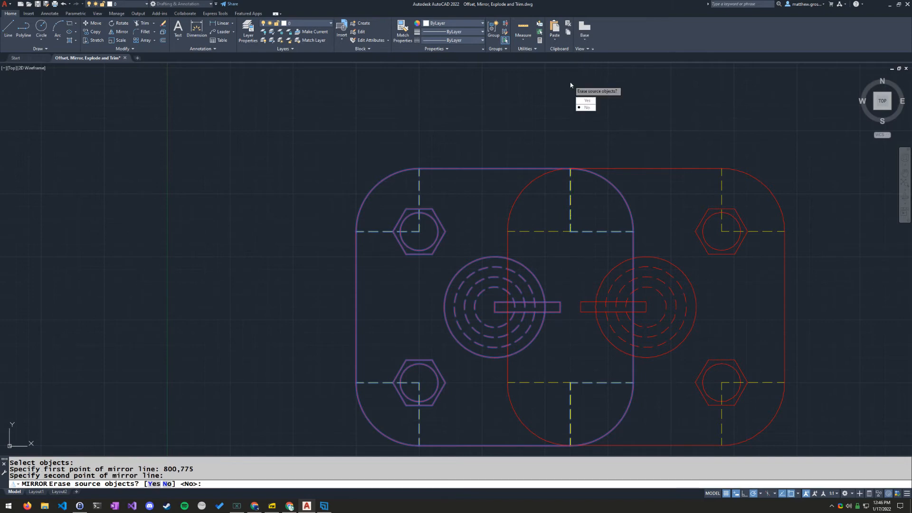
left_click(586, 107)
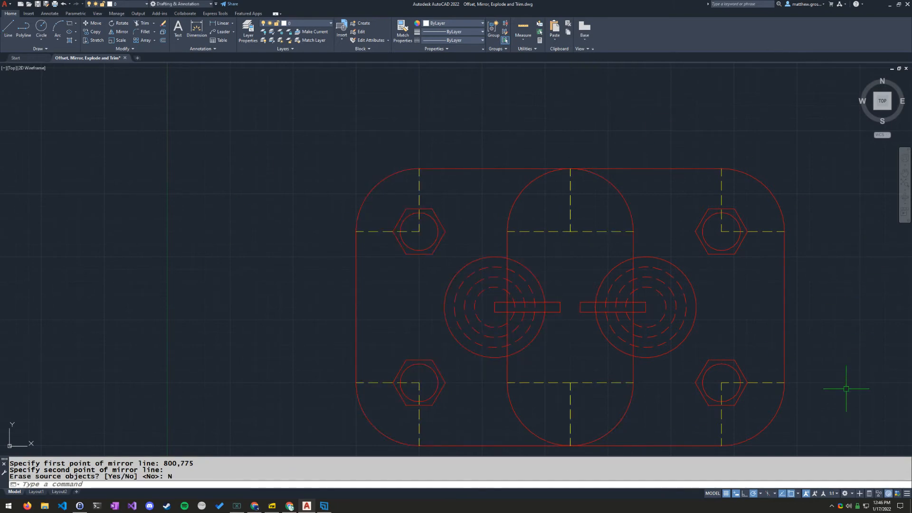
Switch to the exercise PDF, read the instruction on exploding the circle blocks and erasing dashed geometry, and return to AutoCAD.
middle_click_drag(846, 387, 807, 340)
left_click(880, 103)
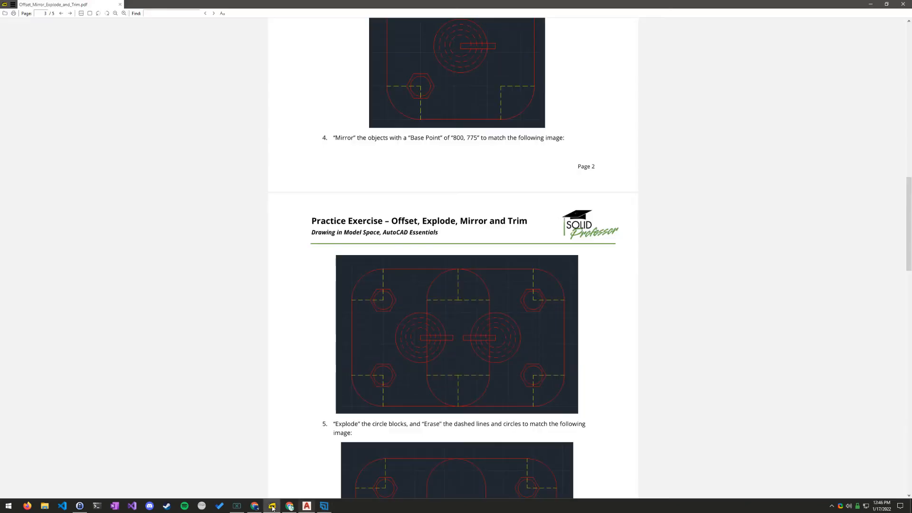
left_click(272, 505)
scroll(682, 283, "down", 4)
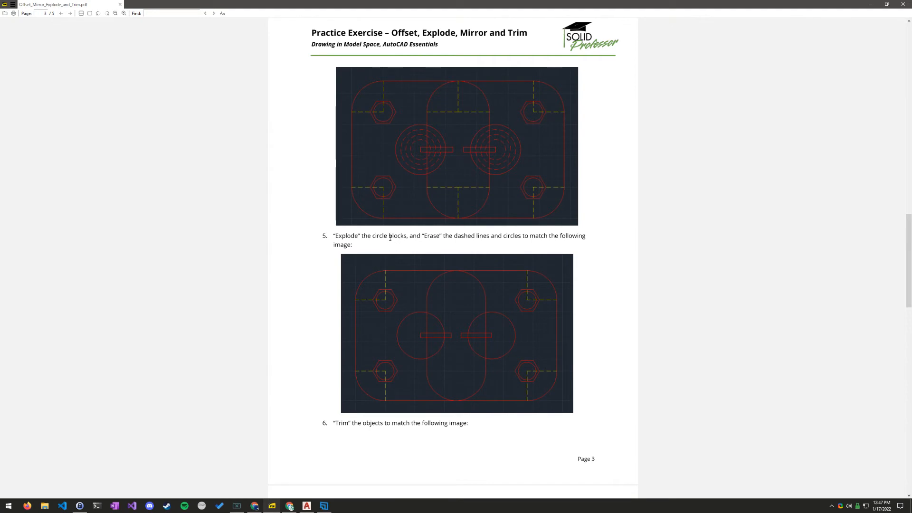
left_click_drag(334, 235, 381, 243)
left_click(456, 238)
left_click(307, 506)
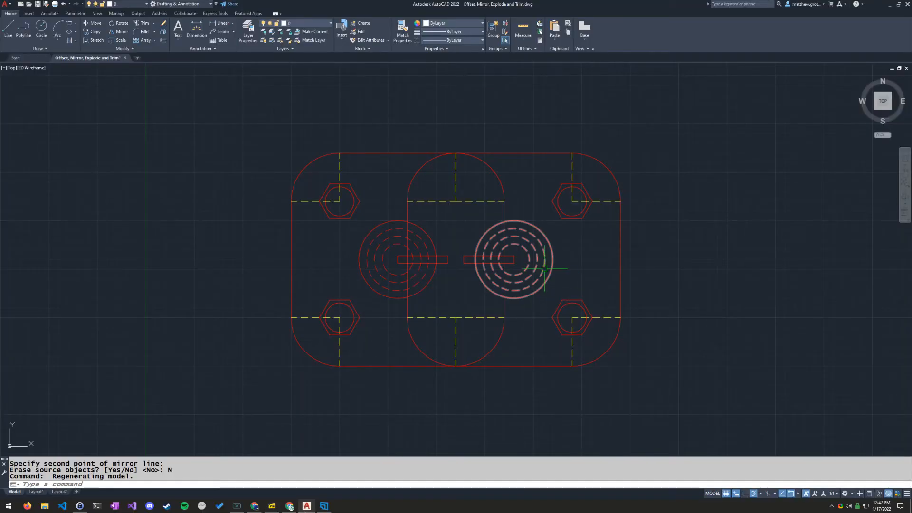
Explode the two concentric-circle blocks at the middle of the plates into separate circles.
scroll(579, 267, "up", 4)
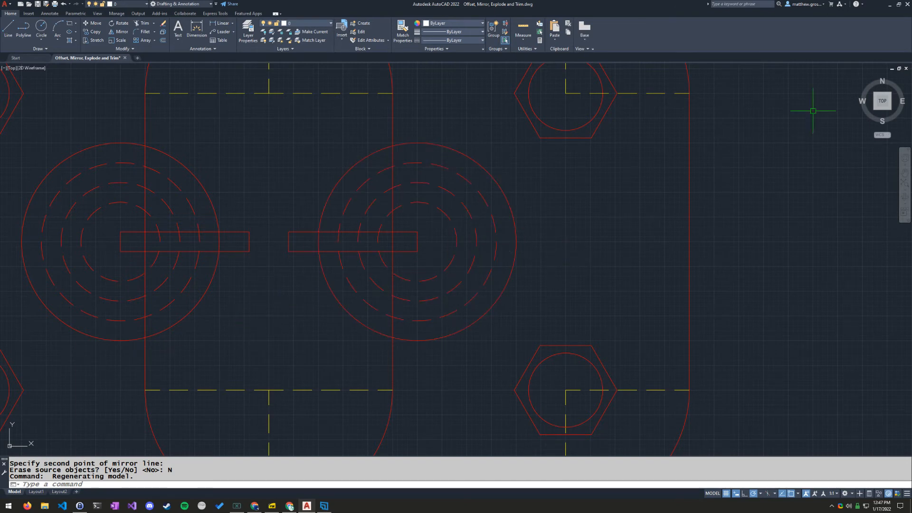
left_click(887, 103)
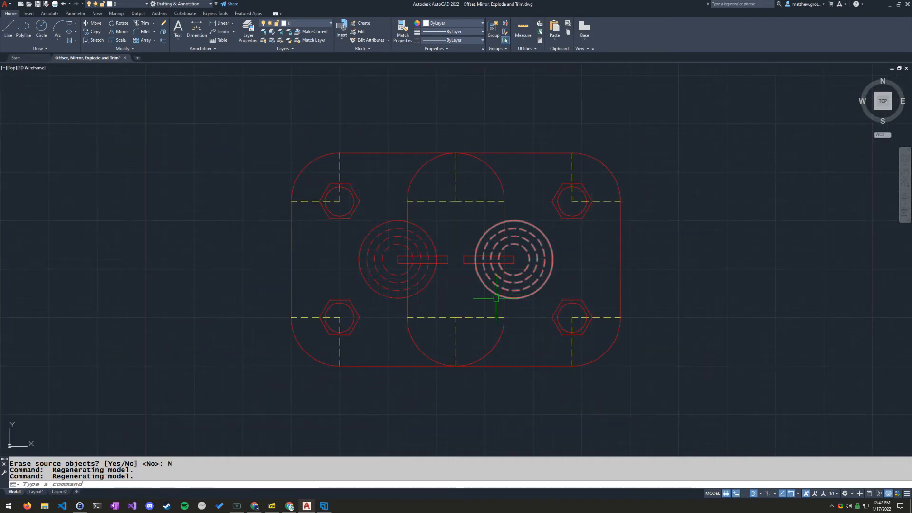
type("EX")
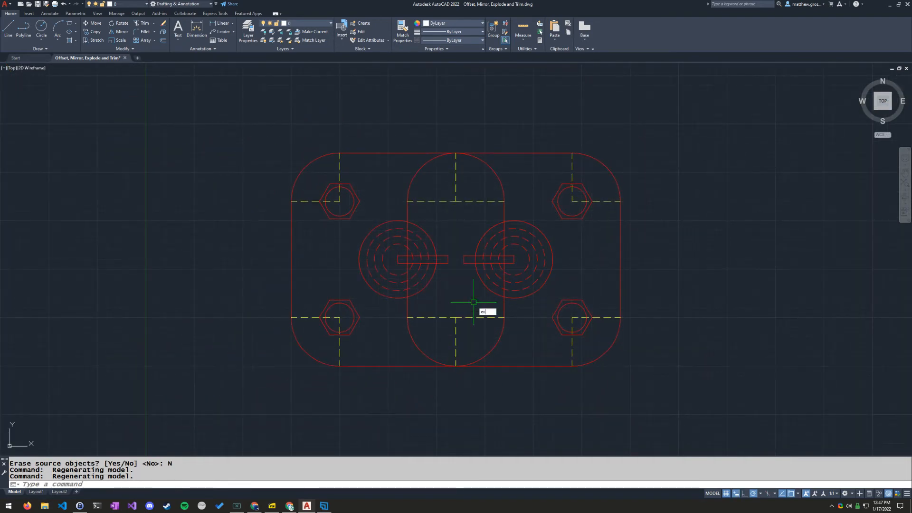
type("P")
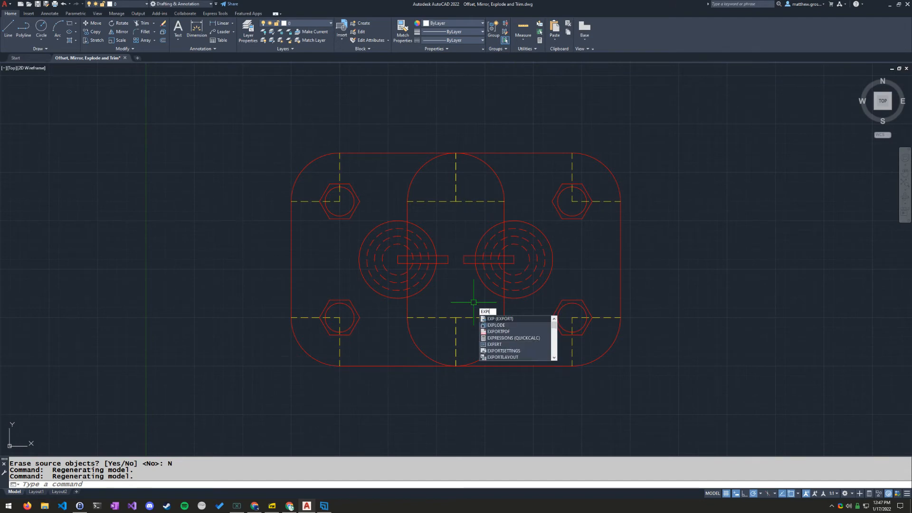
type("LODE")
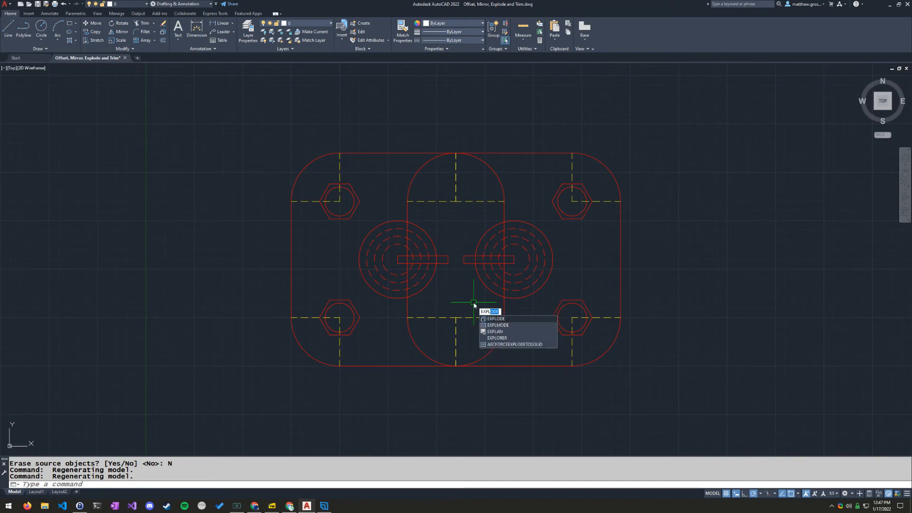
key("Return")
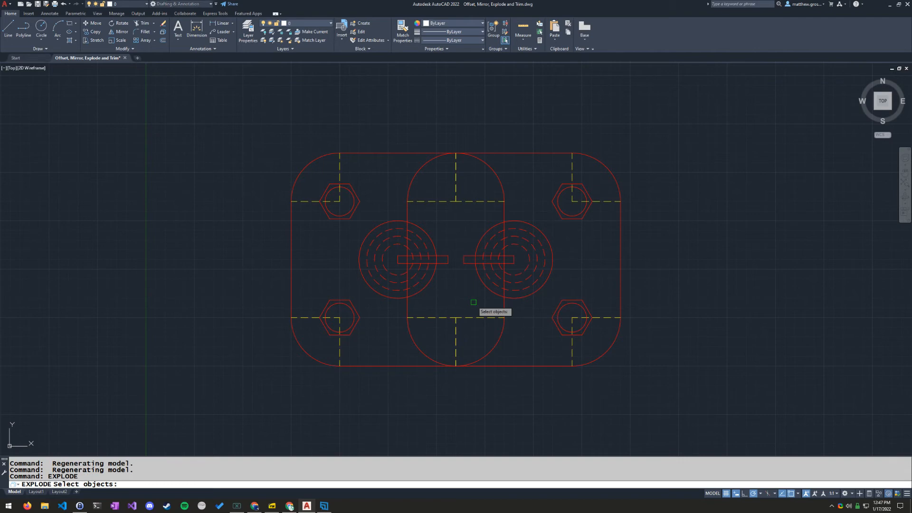
left_click(491, 306)
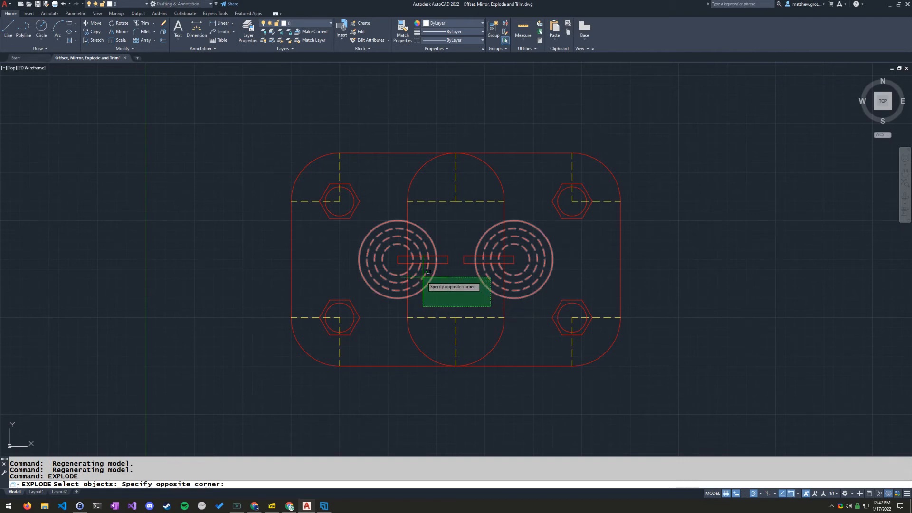
left_click(428, 272)
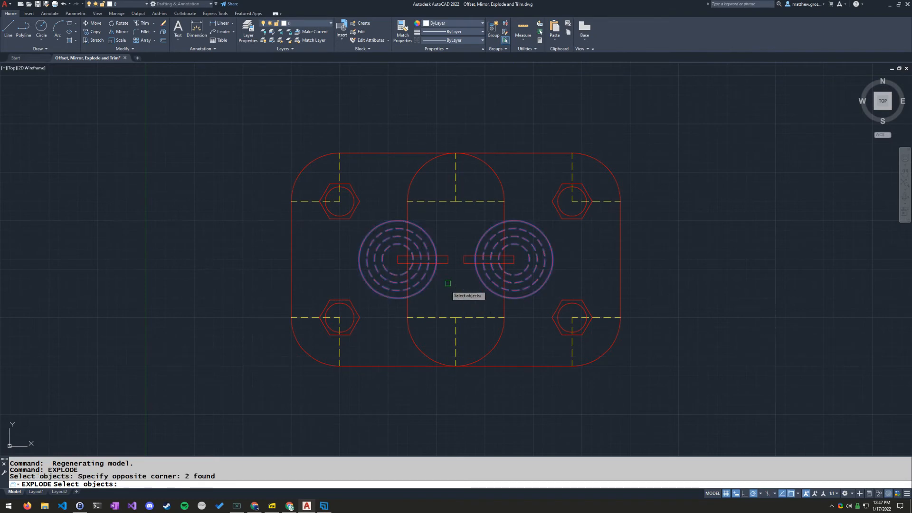
key("Return")
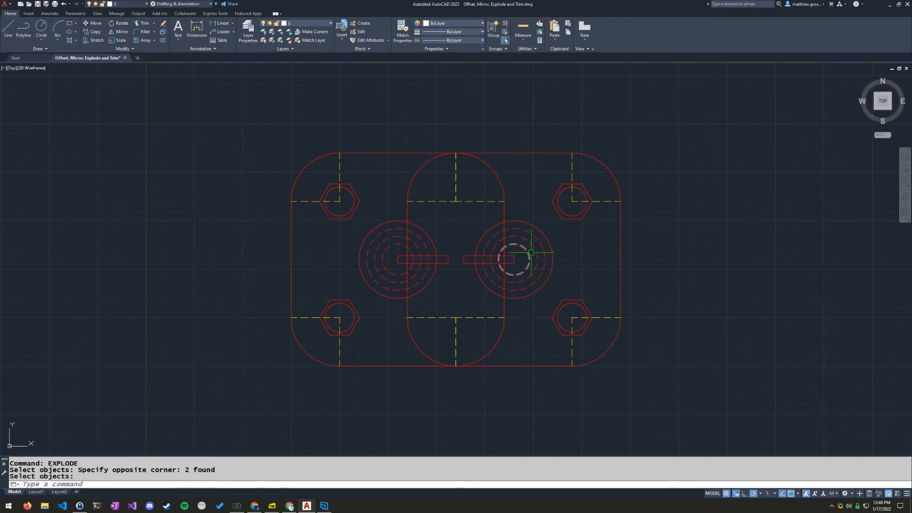
Erase the three dashed inner circles from both circle groups, keeping the solid outer circles.
key("Return")
left_click(550, 257)
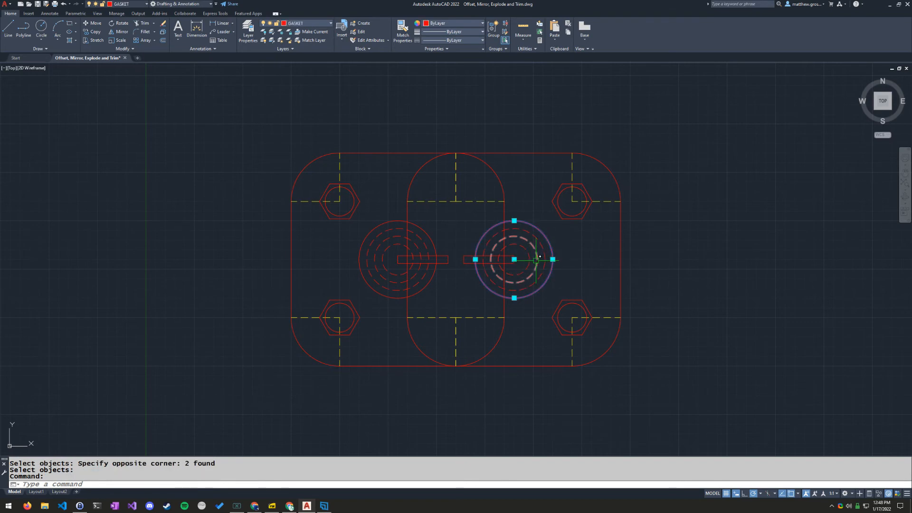
key("Escape")
scroll(569, 264, "up", 4)
left_click(520, 247)
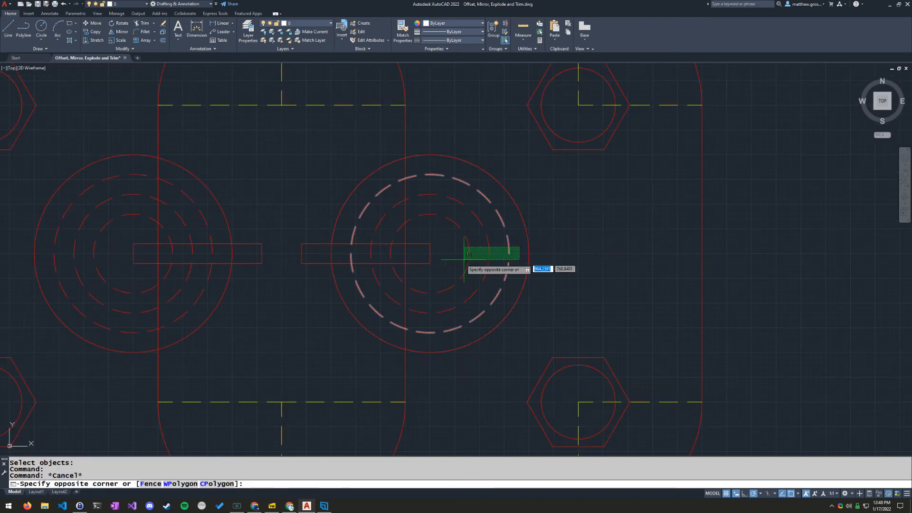
left_click(451, 258)
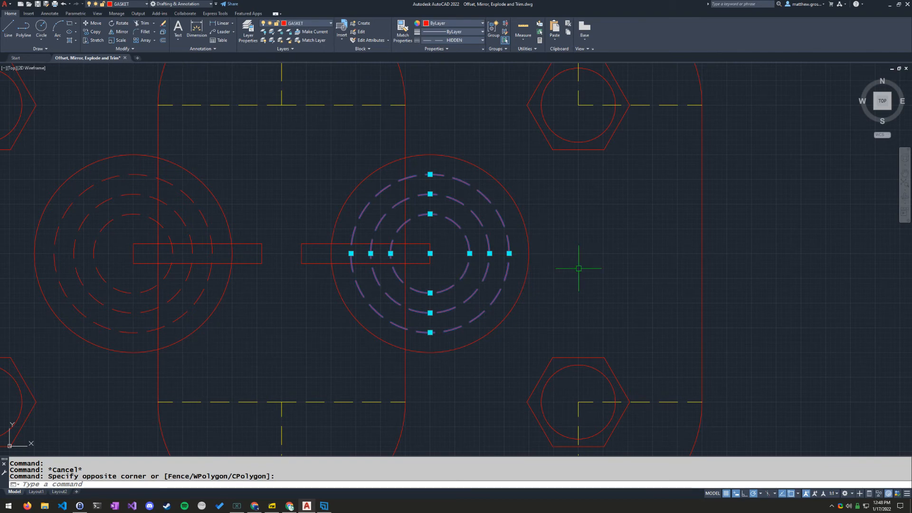
left_click(121, 252)
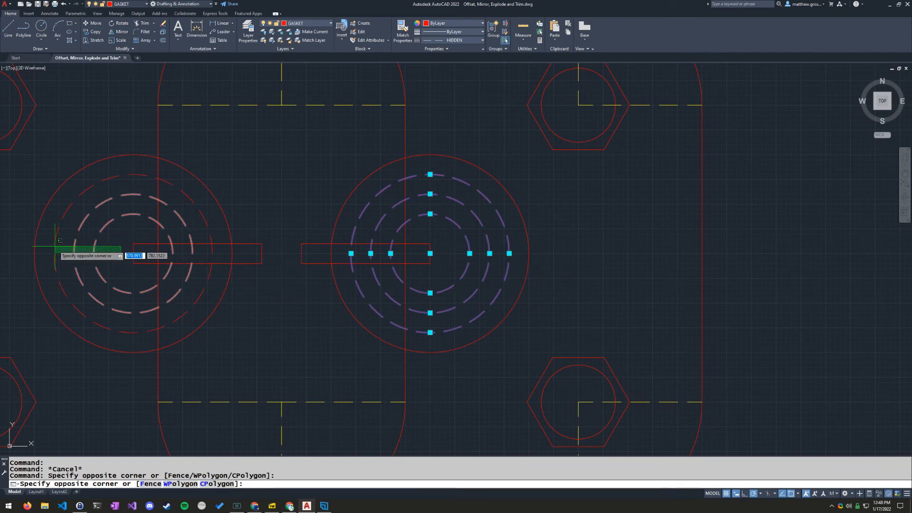
left_click(49, 246)
left_click(107, 238)
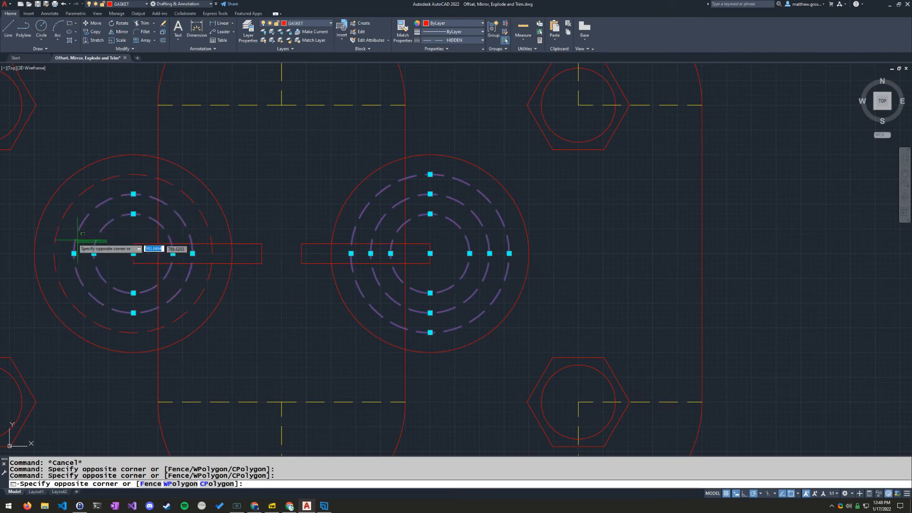
left_click(54, 232)
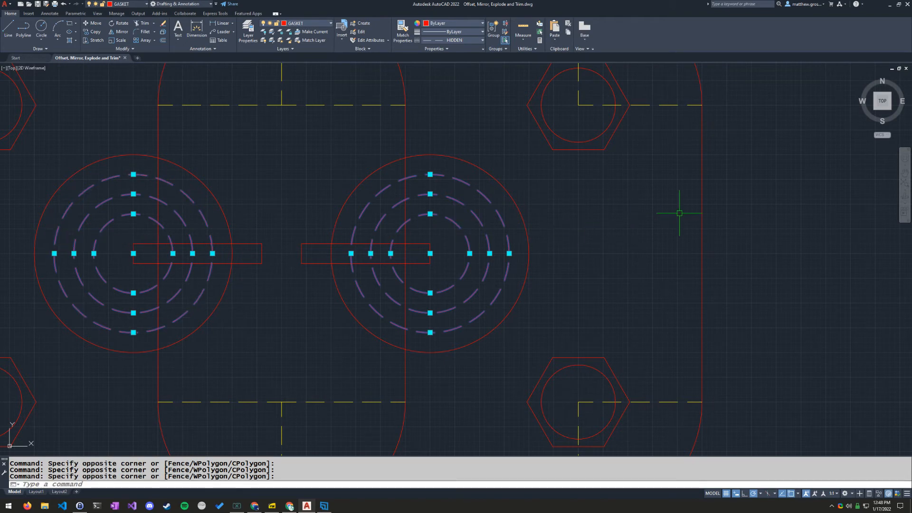
key("Delete")
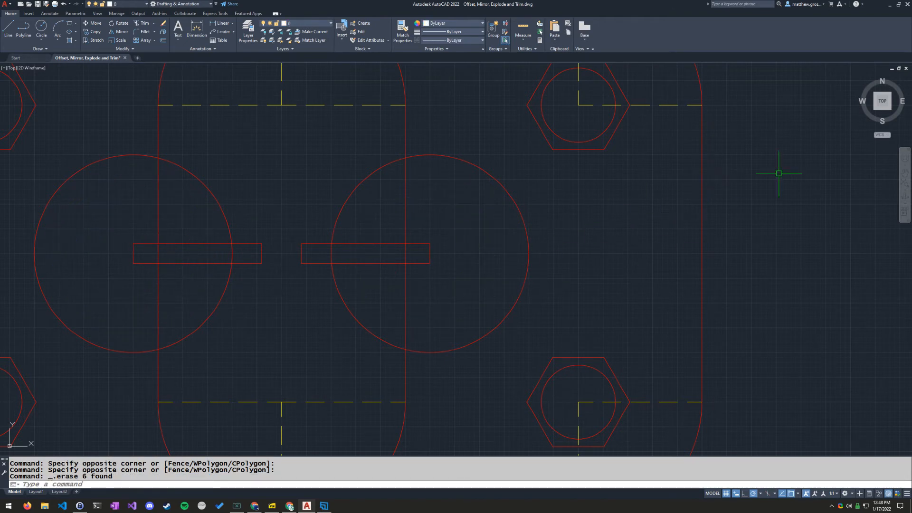
Compare the drawing with the PDF's erase instruction, and erase the upper and lower dashed construction lines in the middle of the plate.
left_click(884, 105)
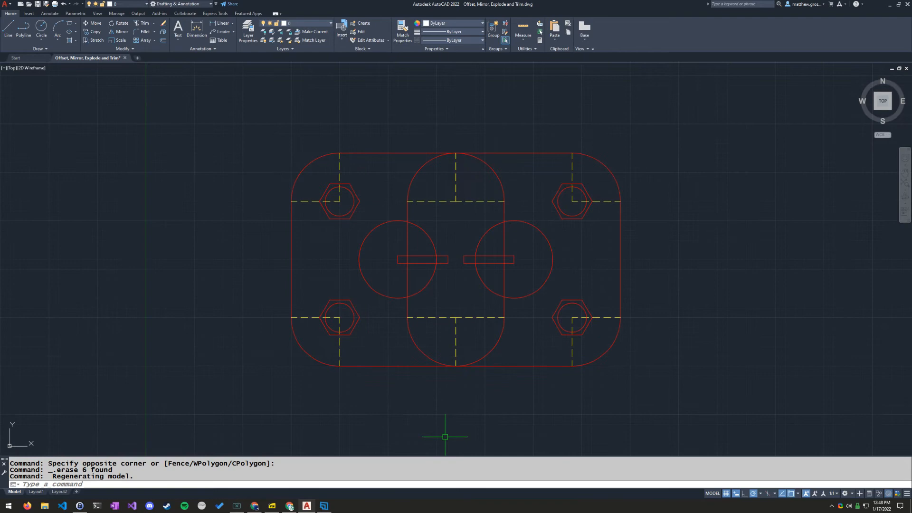
left_click(273, 506)
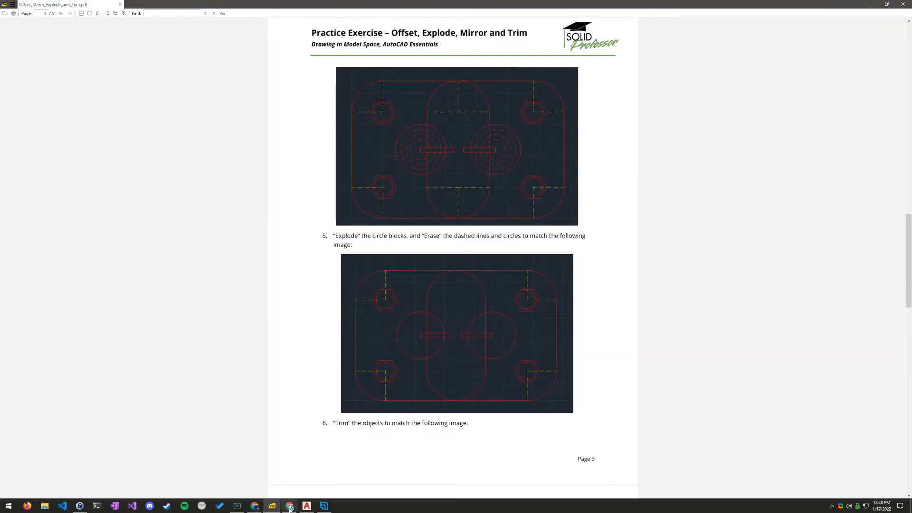
scroll(334, 331, "down", 1)
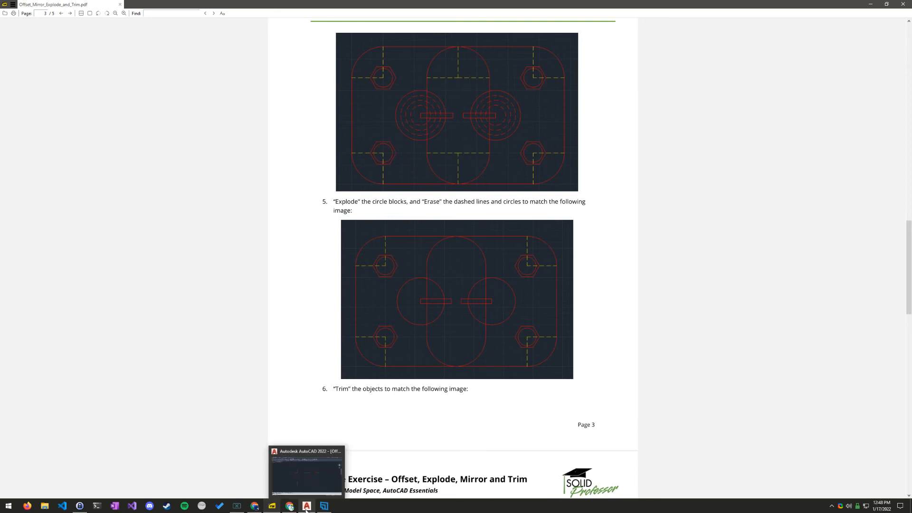
left_click(307, 506)
left_click(475, 206)
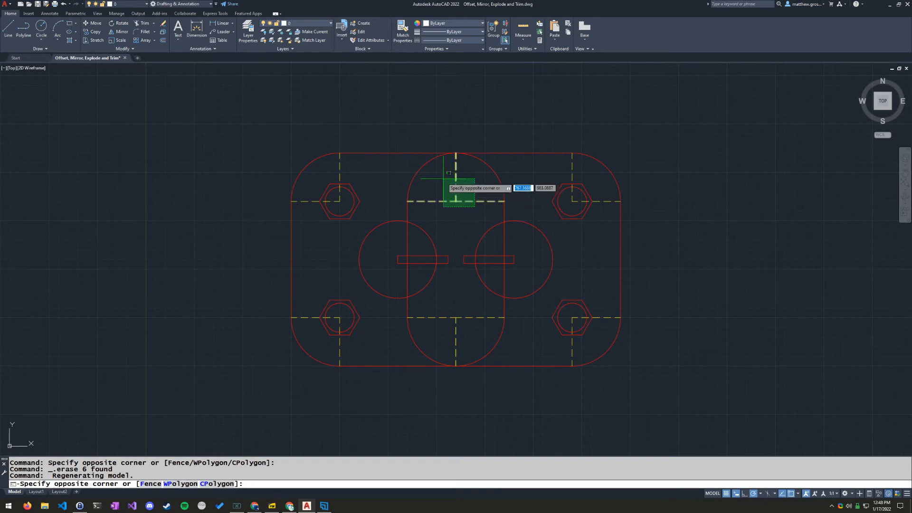
left_click(432, 167)
key("Delete")
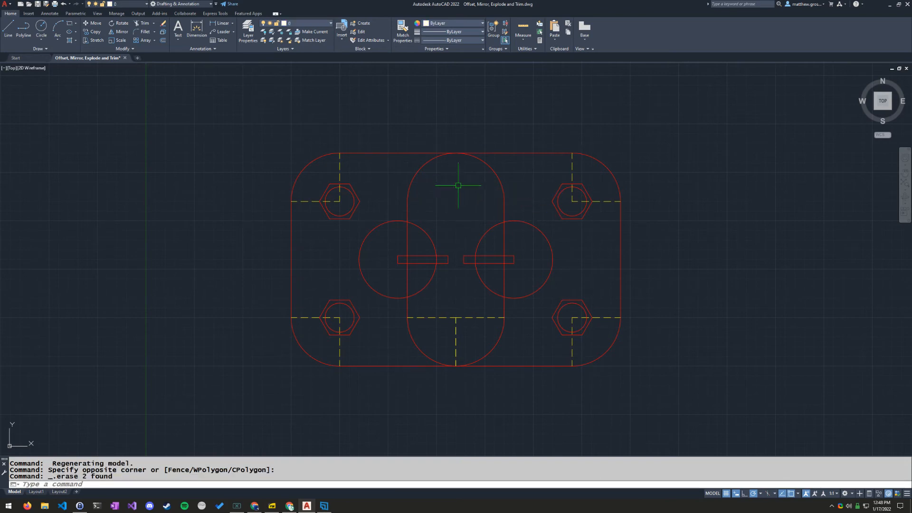
left_click(477, 338)
left_click(436, 317)
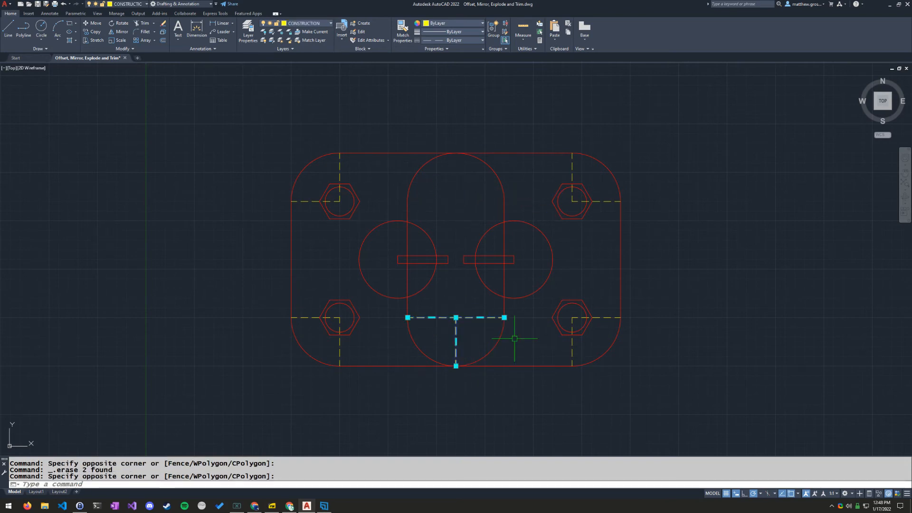
key("Delete")
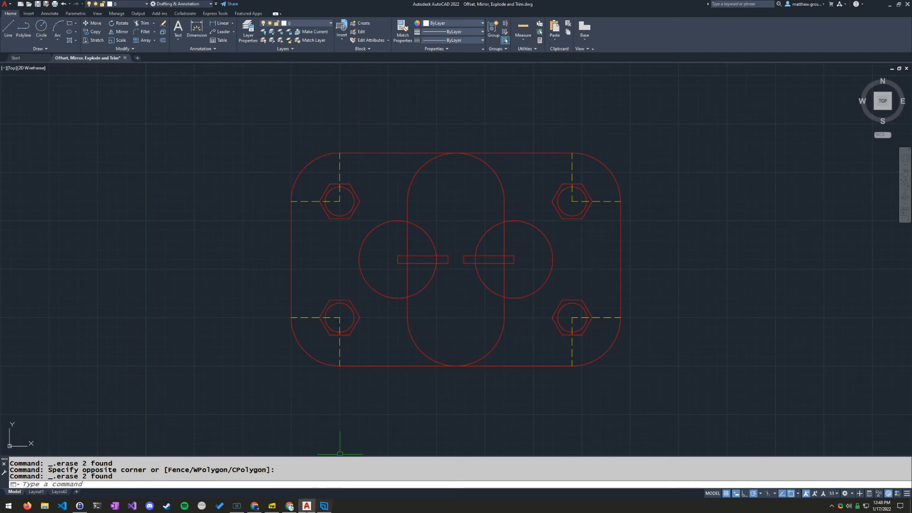
Read the trim and extend instructions with their target images in the exercise PDF, and return to AutoCAD.
left_click(273, 507)
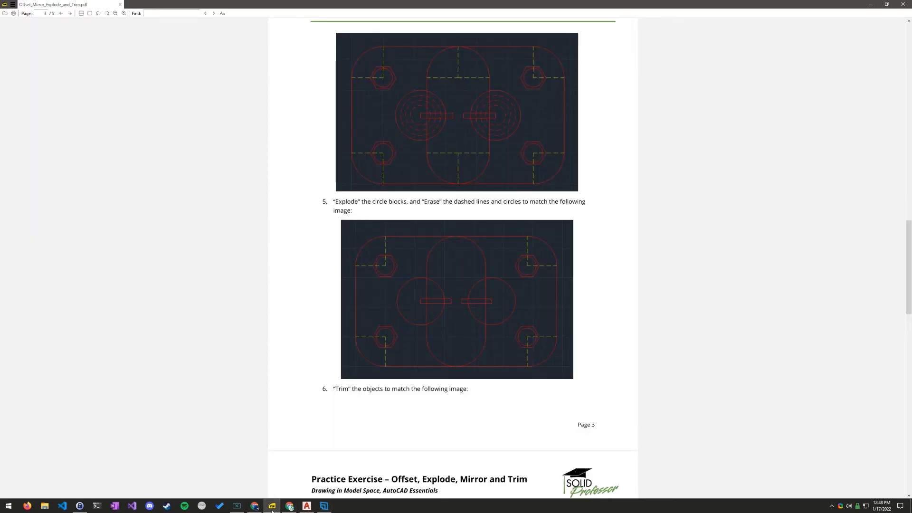
left_click(272, 507)
left_click(273, 506)
scroll(518, 330, "down", 3)
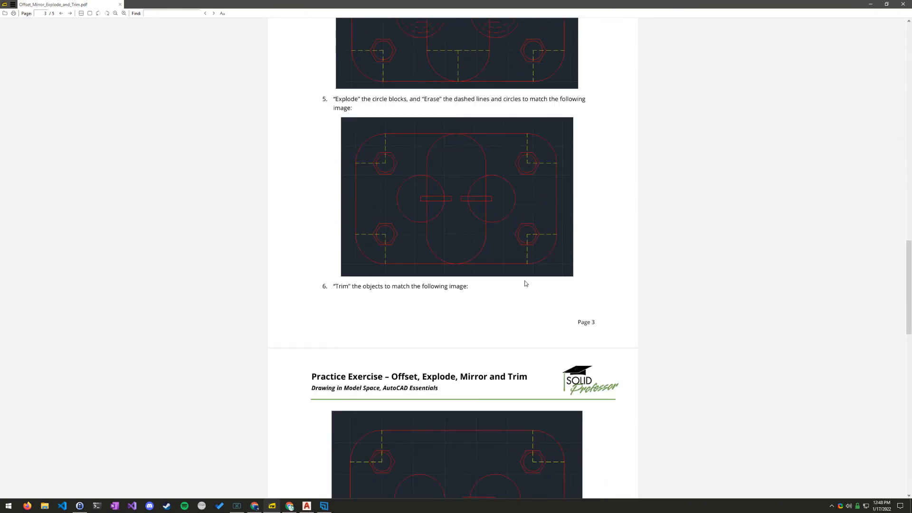
scroll(418, 278, "down", 2)
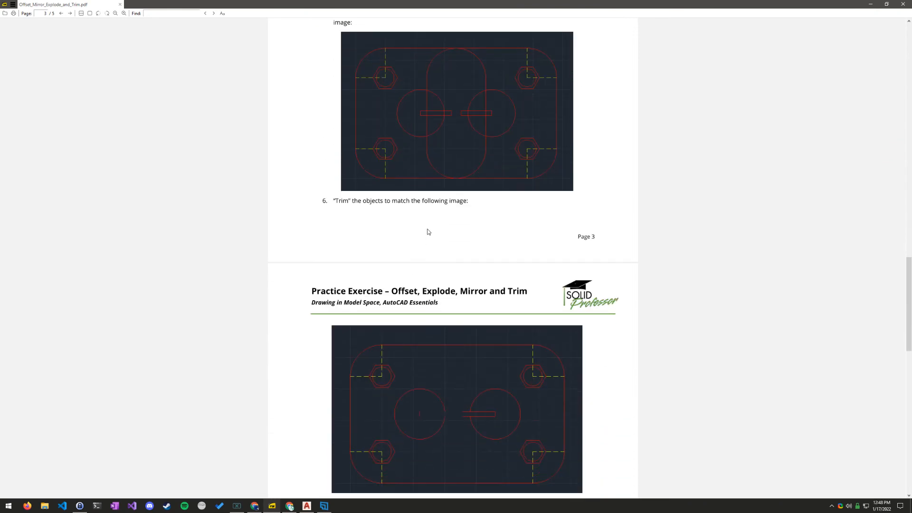
scroll(429, 202, "down", 4)
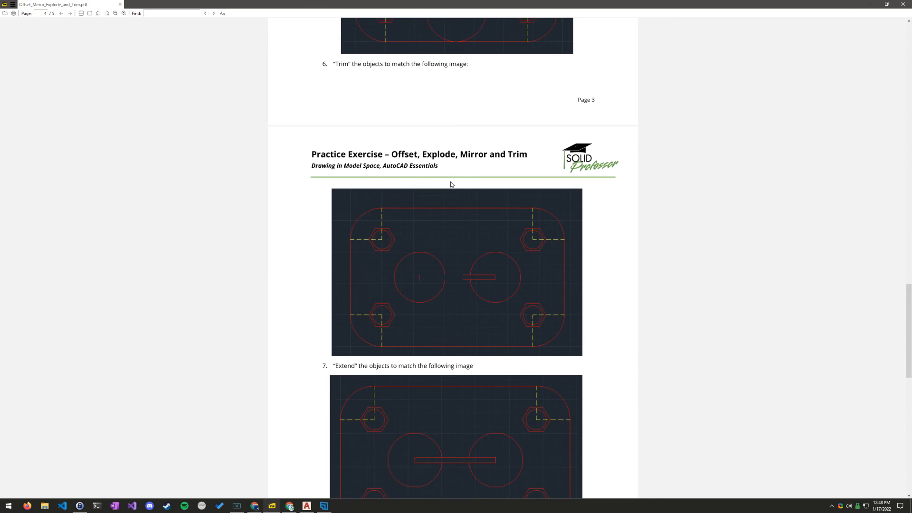
scroll(451, 184, "down", 3)
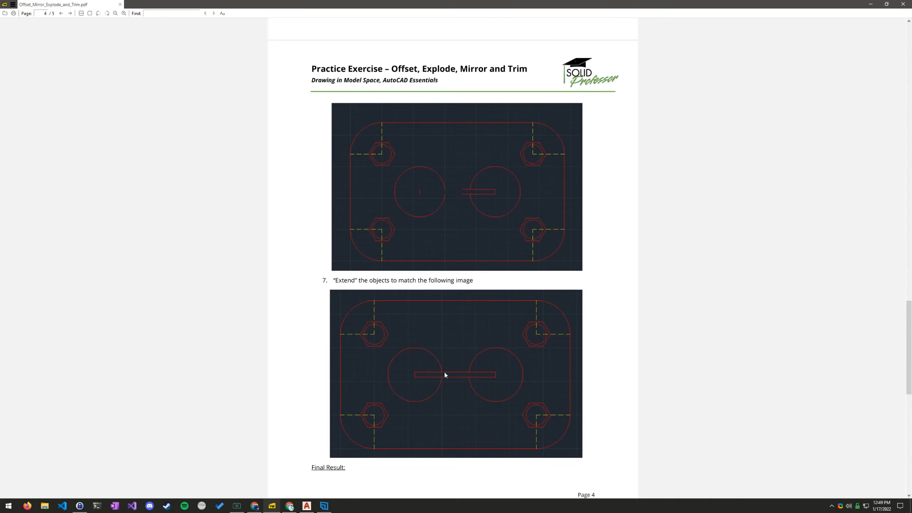
left_click(311, 505)
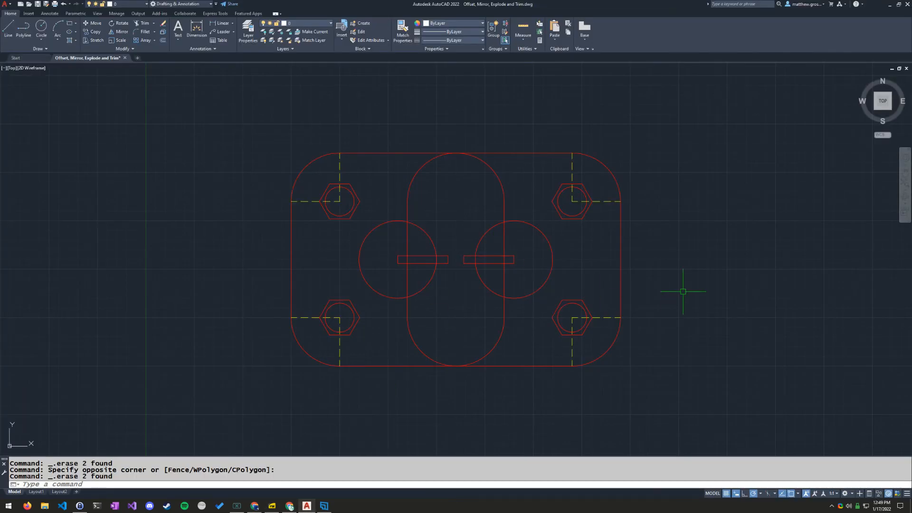
Trim away the two overlapping upper arcs in the middle of the plate and the vertical lines above both circles.
type("TR")
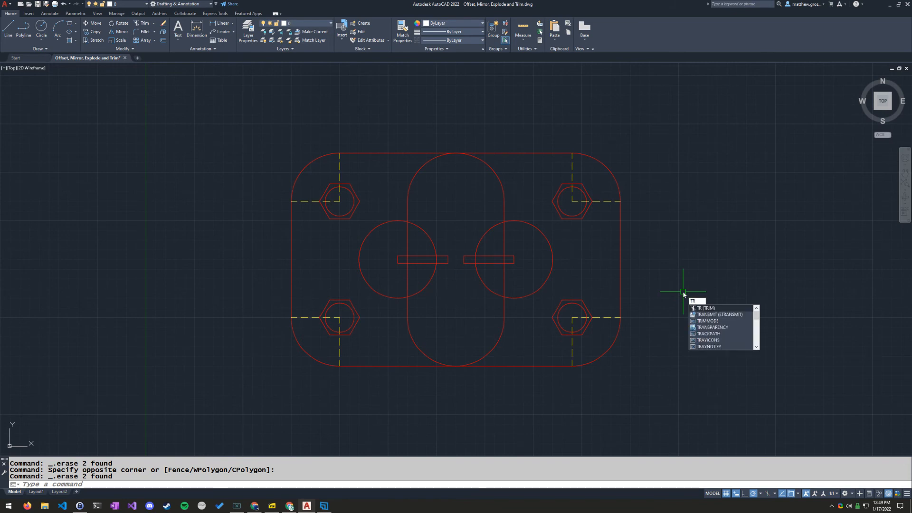
key("Return")
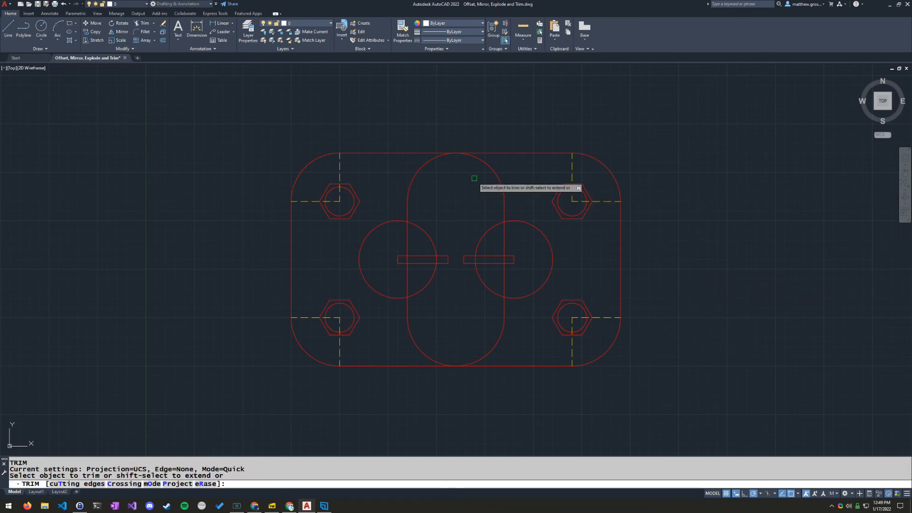
left_click(502, 188)
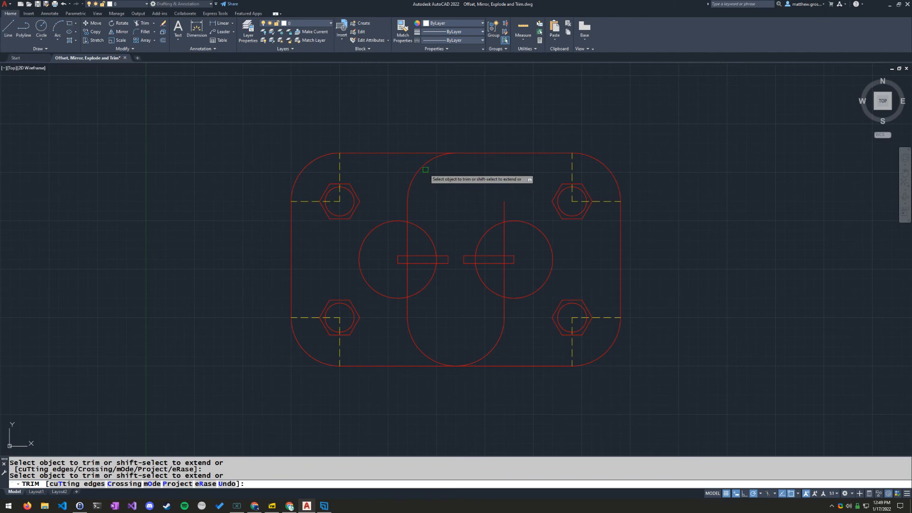
left_click(413, 179)
left_click(407, 206)
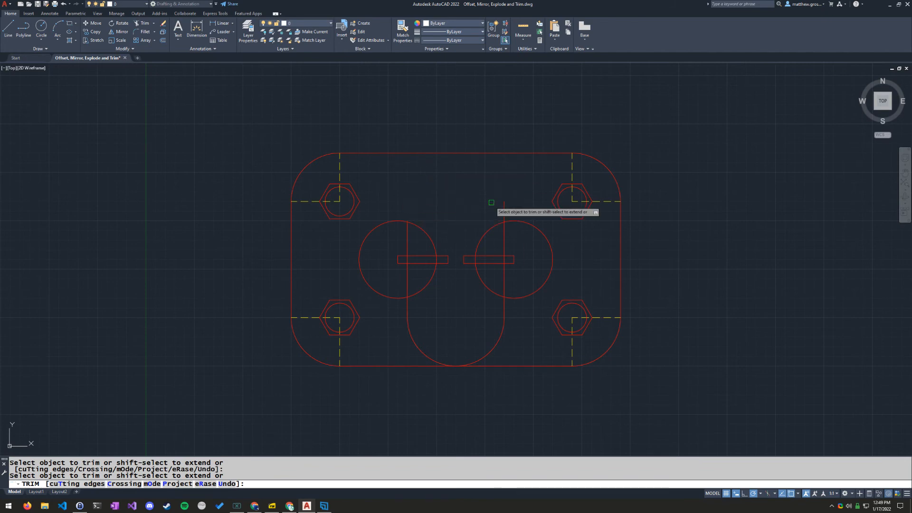
left_click(504, 206)
Trim the leftover vertical line segments inside both middle circles and the narrow rectangles.
left_click(504, 280)
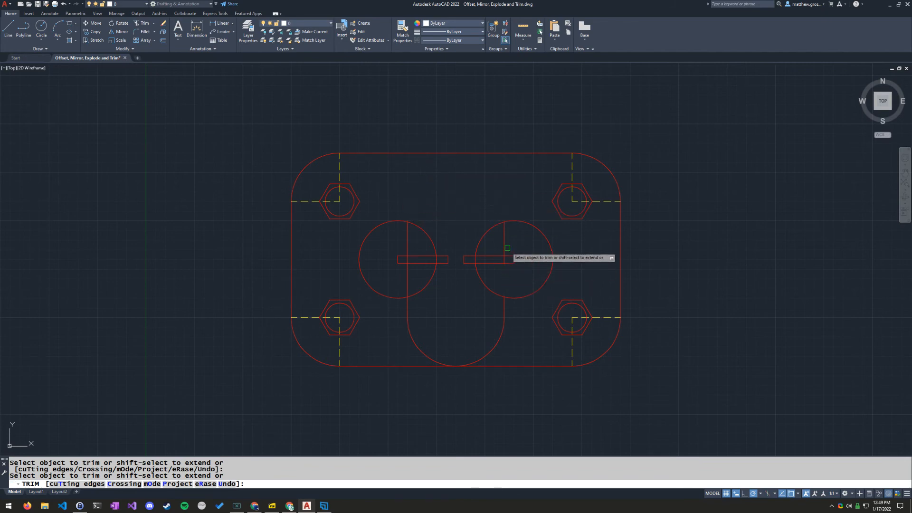
left_click(504, 239)
left_click(407, 240)
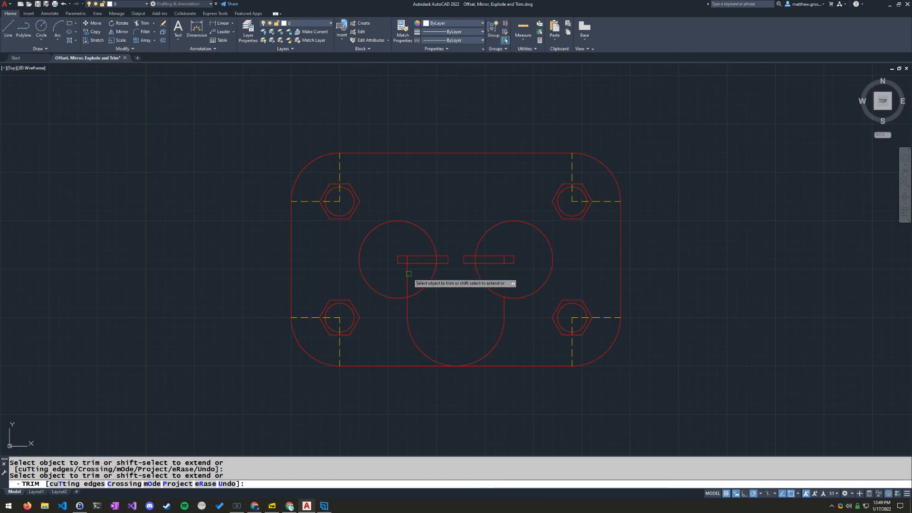
scroll(409, 274, "up", 4)
left_click(409, 245)
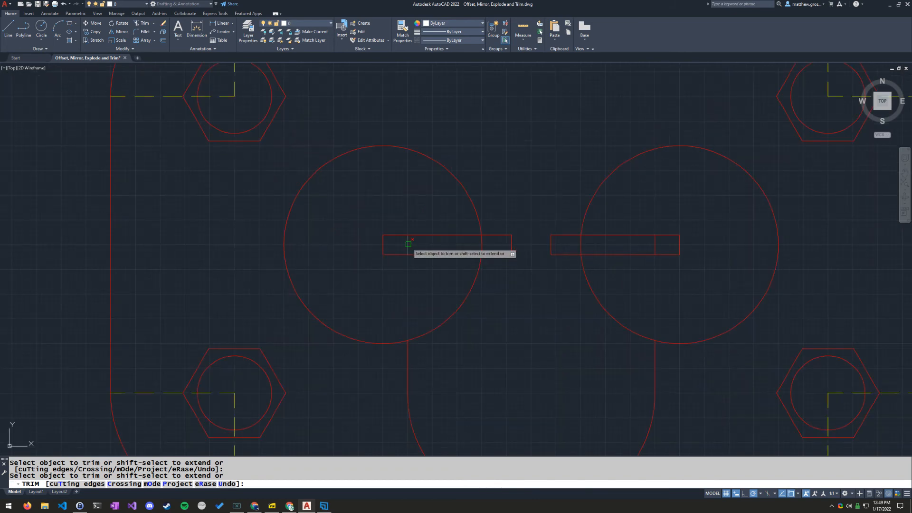
left_click(656, 246)
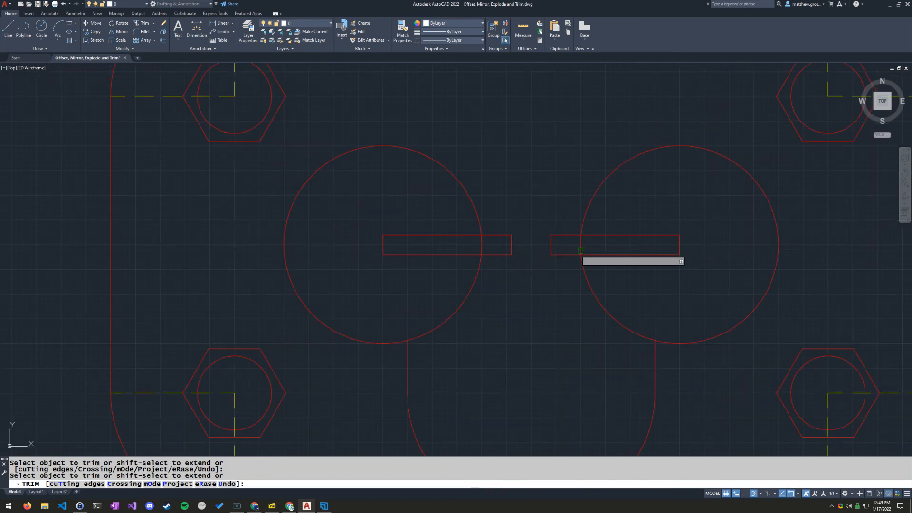
Trim the facing short ends of both rectangles and the circle arcs crossing them, checking against the PDF's target image.
left_click(551, 245)
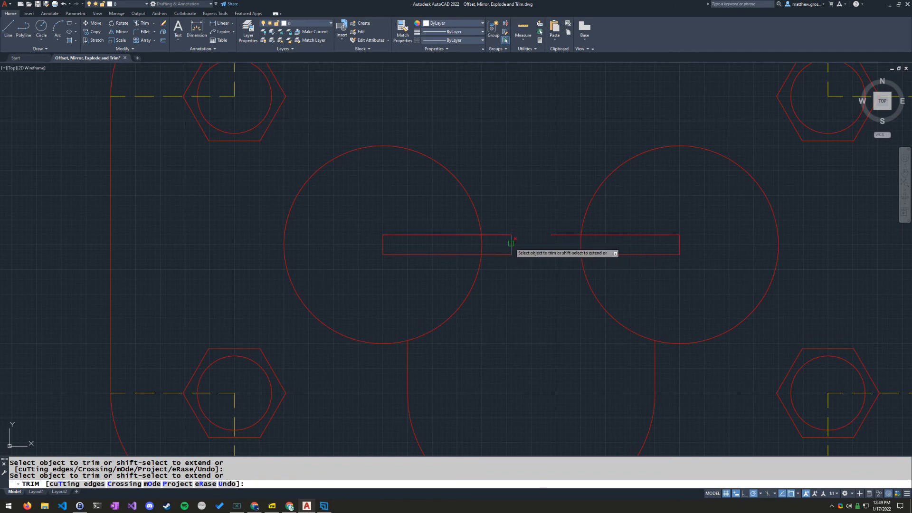
left_click(511, 246)
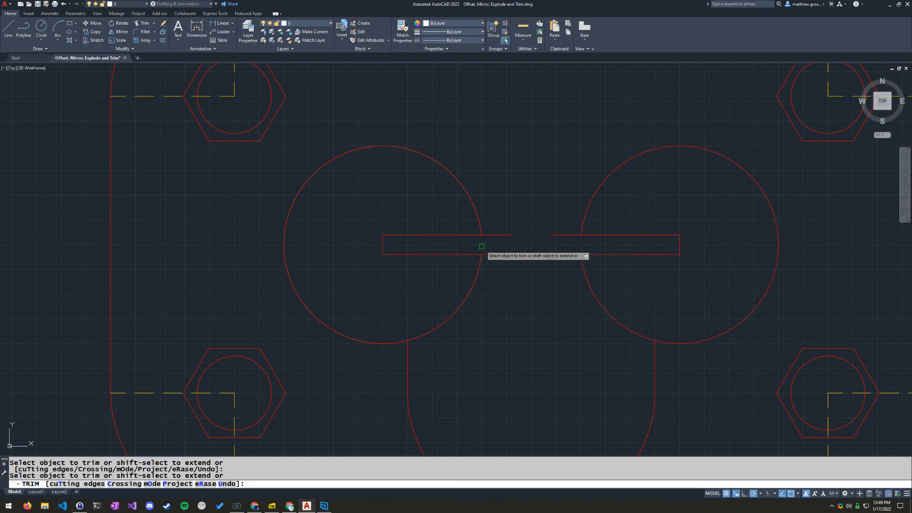
left_click(278, 507)
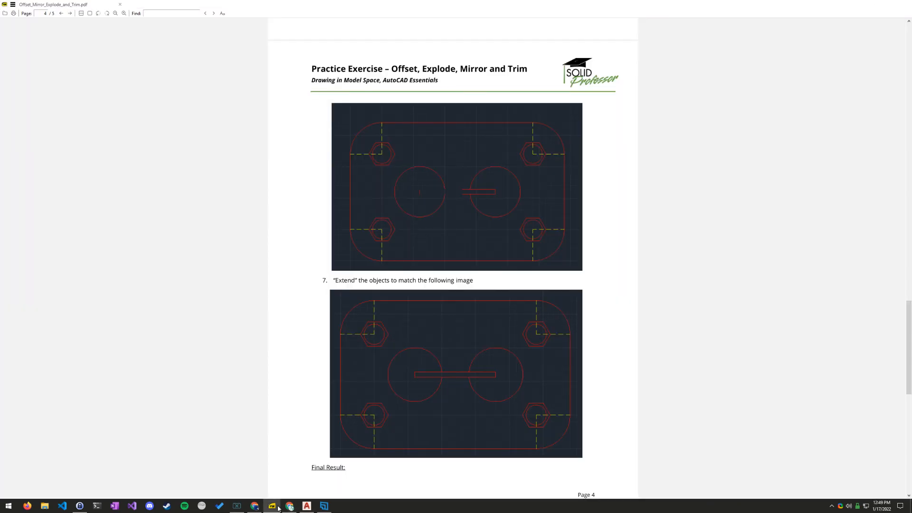
left_click(279, 508)
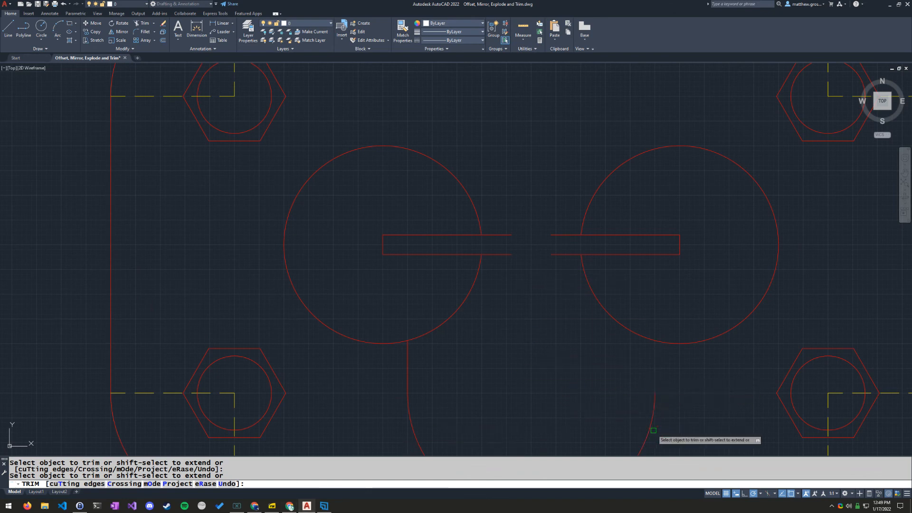
Trim the remaining vertical lines below the circles and the two lower arcs in the middle of the plate.
mouse_move(641, 419)
left_mouse_down()
mouse_move(649, 425)
mouse_move(620, 418)
left_mouse_up()
scroll(618, 422, "down", 4)
middle_click_drag(579, 437, 546, 361)
left_click(527, 361)
left_click(518, 319)
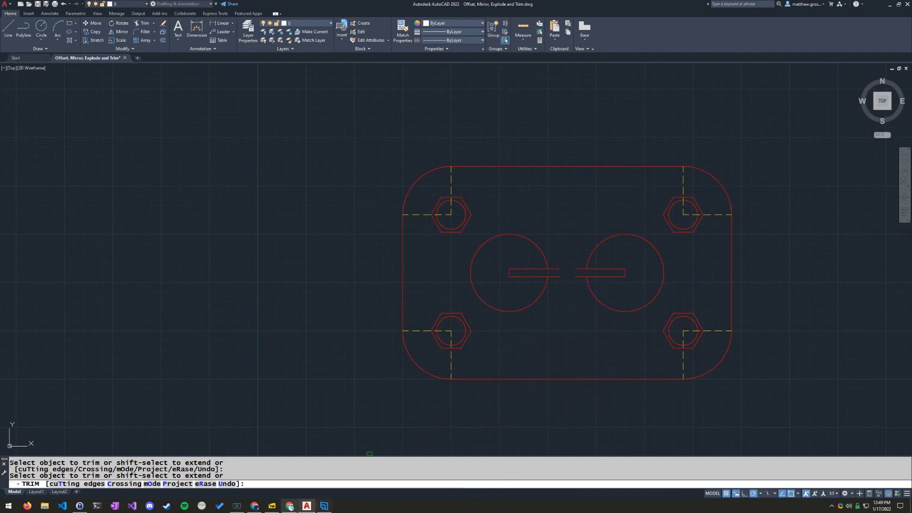
Check the PDF's extend image, and extend the rectangles' horizontal lines across the gap into one long bar joining both circles.
left_click(276, 509)
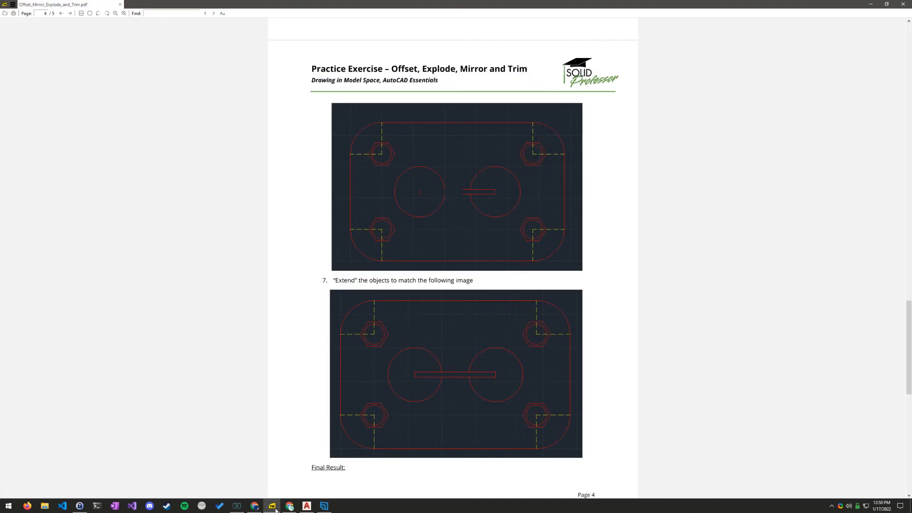
left_click(276, 509)
scroll(580, 290, "up", 7)
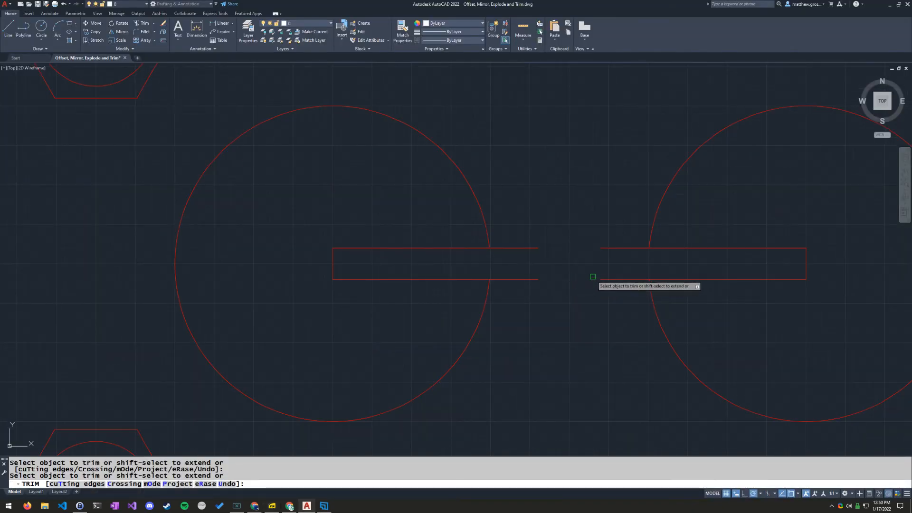
left_click(621, 248)
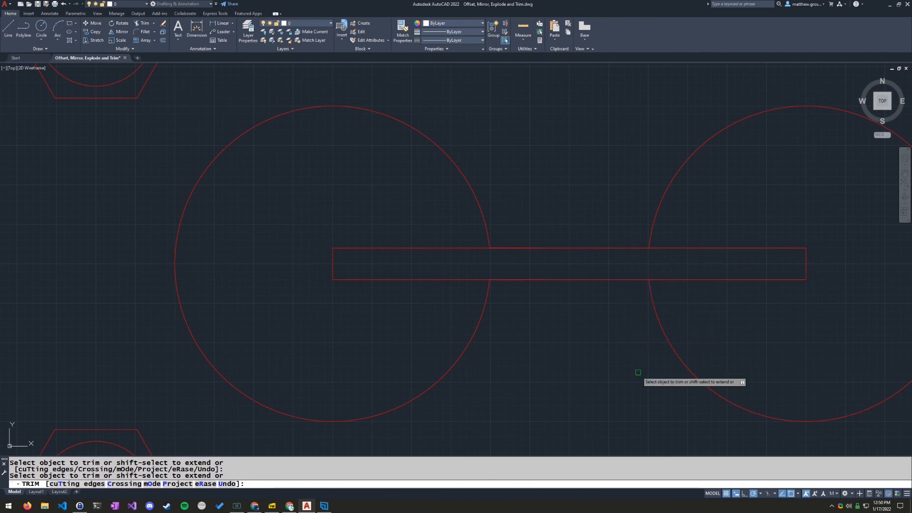
scroll(618, 351, "down", 5)
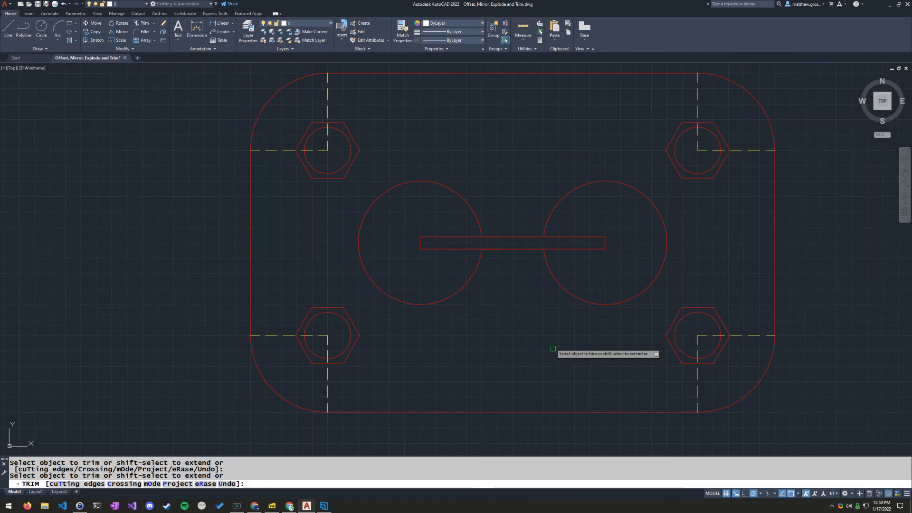
scroll(524, 303, "up", 2)
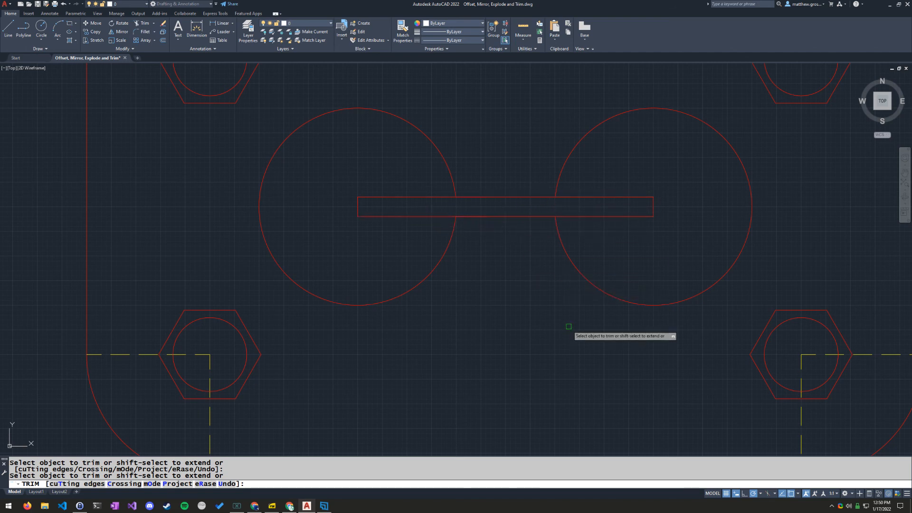
key("Return")
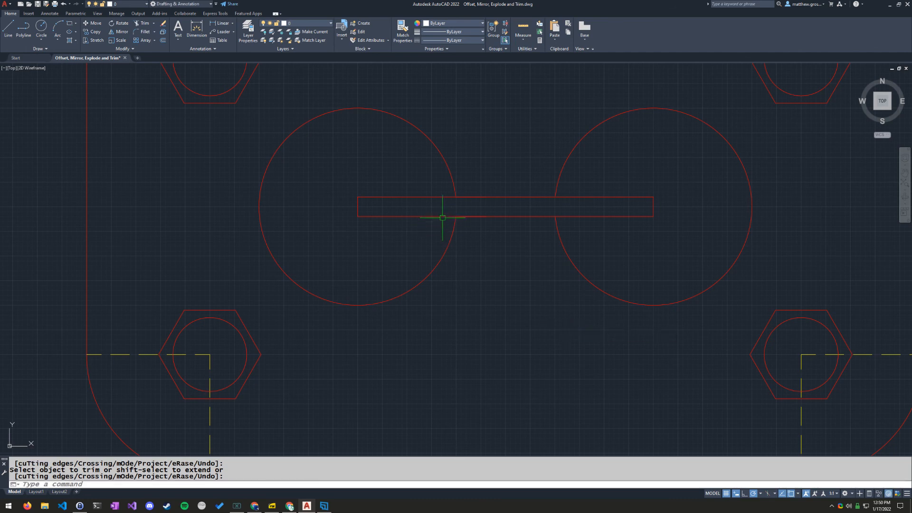
Compare the finished plate drawing with the final result image in the exercise PDF, and view the drawing's full extents.
scroll(486, 239, "down", 2)
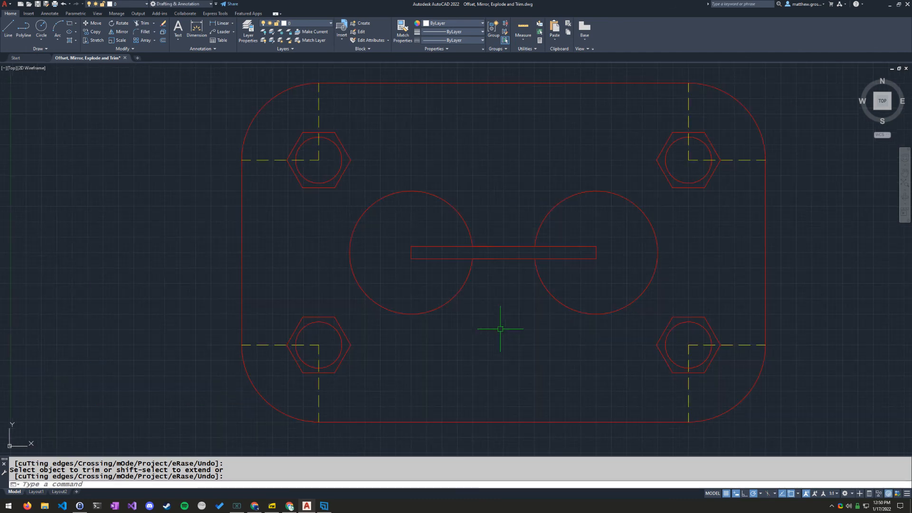
left_click(272, 506)
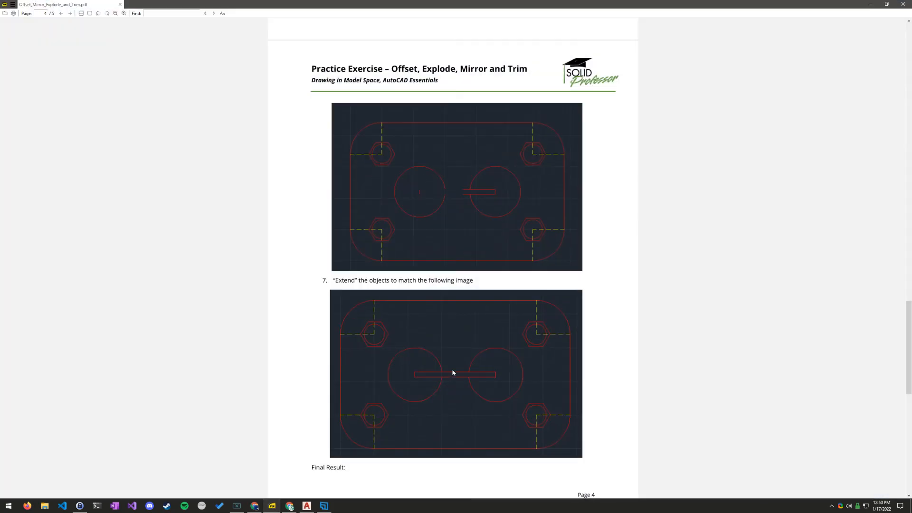
scroll(403, 385, "down", 4)
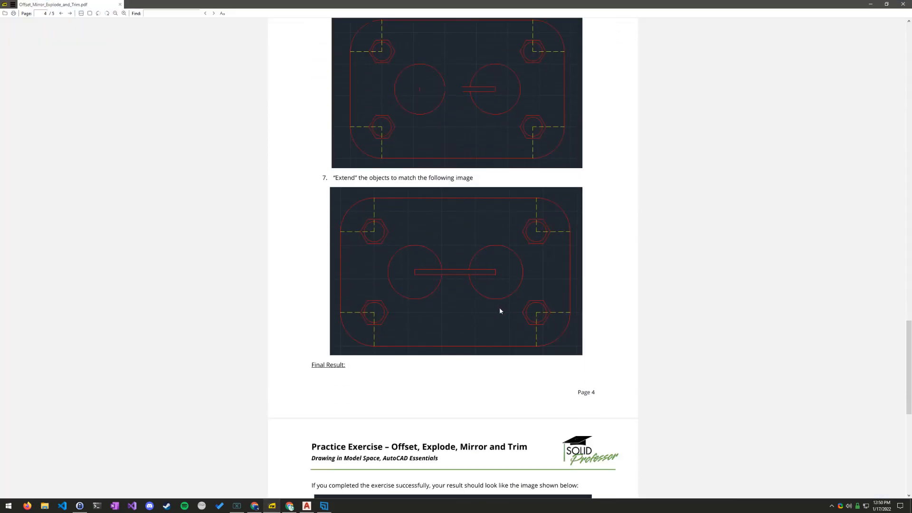
scroll(501, 311, "down", 2)
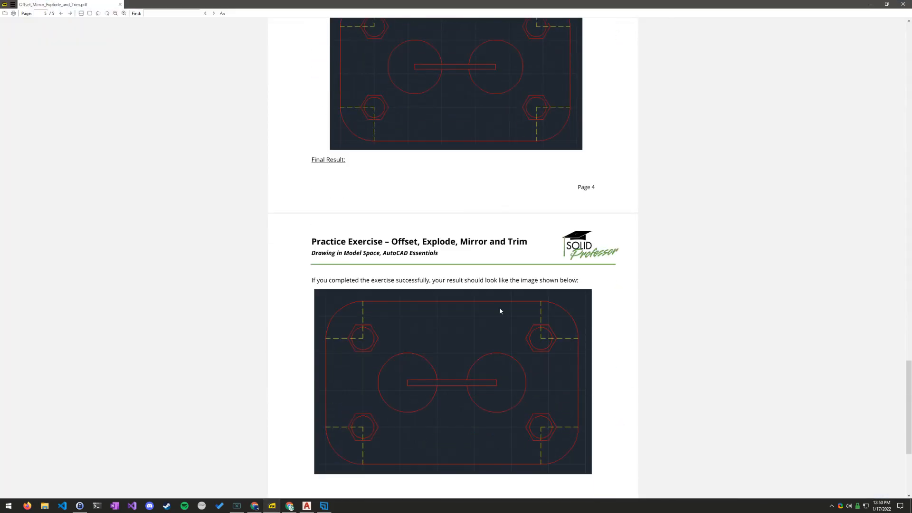
scroll(423, 318, "up", 1)
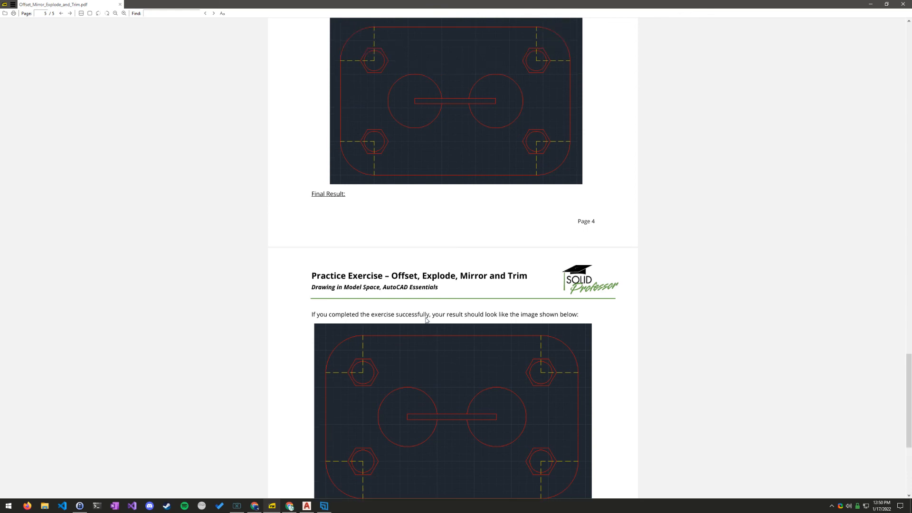
scroll(442, 342, "down", 1)
scroll(494, 354, "down", 1)
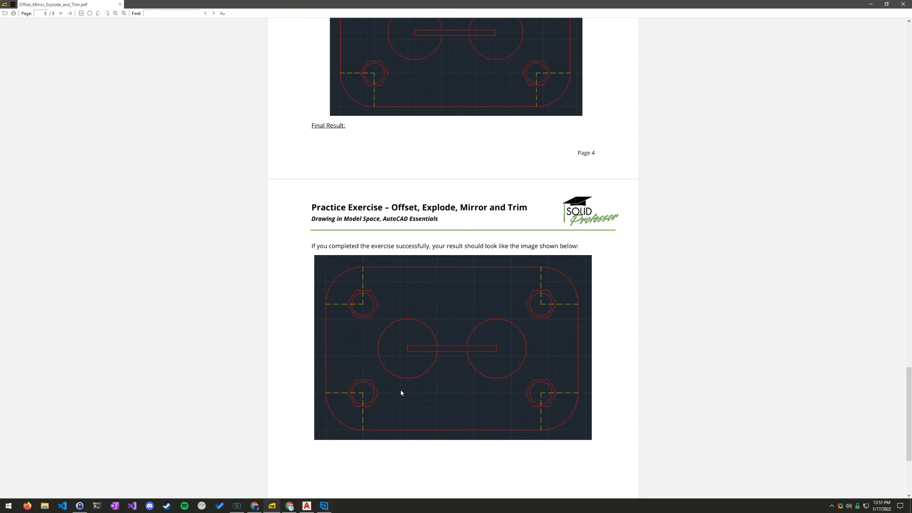
left_click(307, 507)
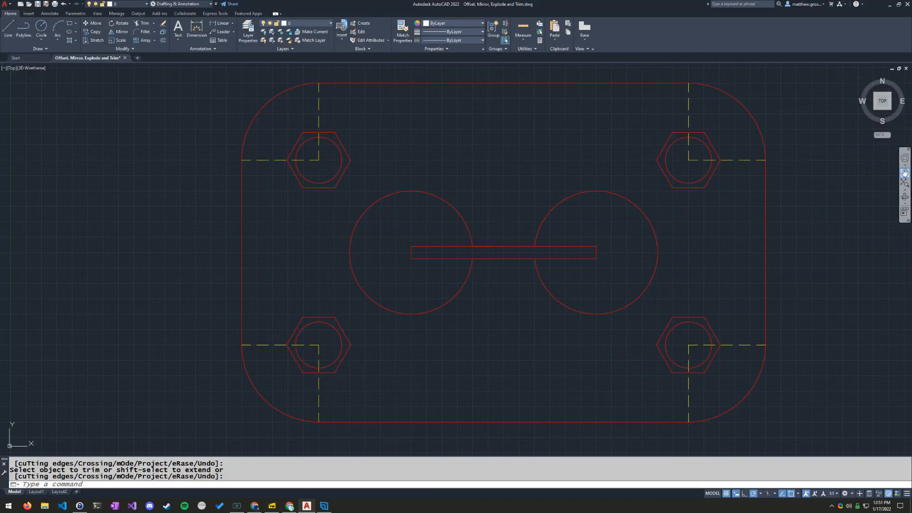
left_click(905, 185)
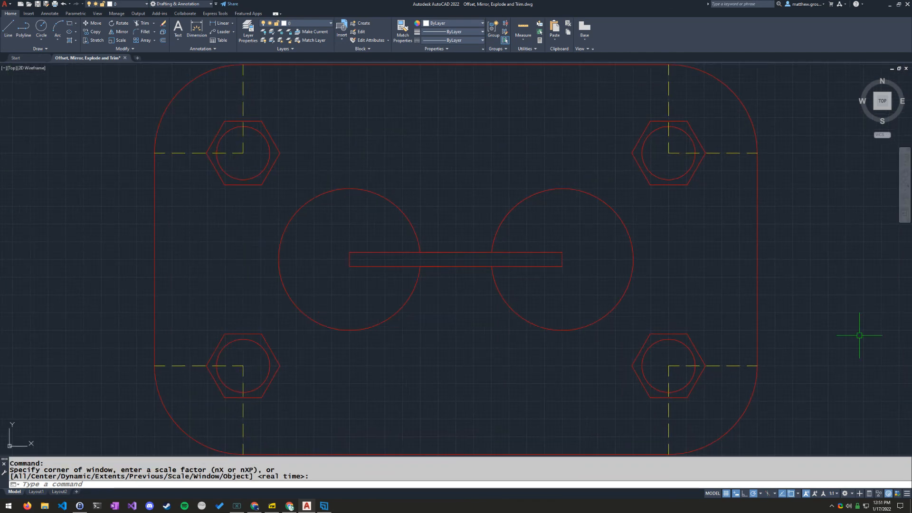